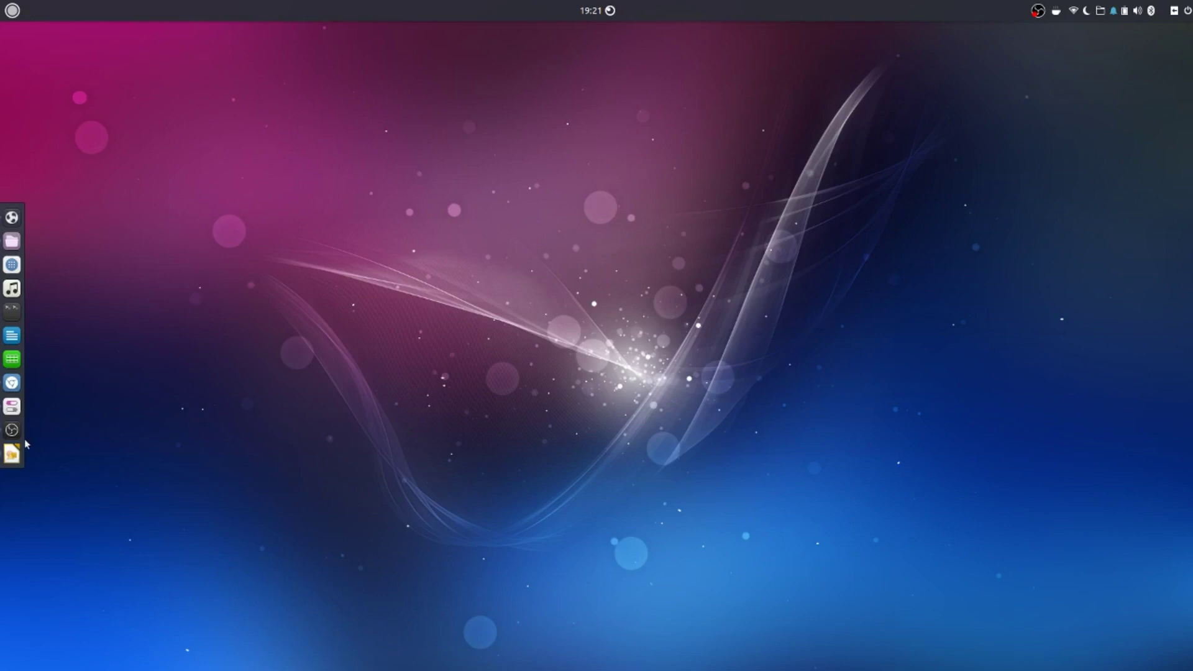
Open Budgie Welcome and look through its Recommendations page, then return to the main menu
left_click(10, 218)
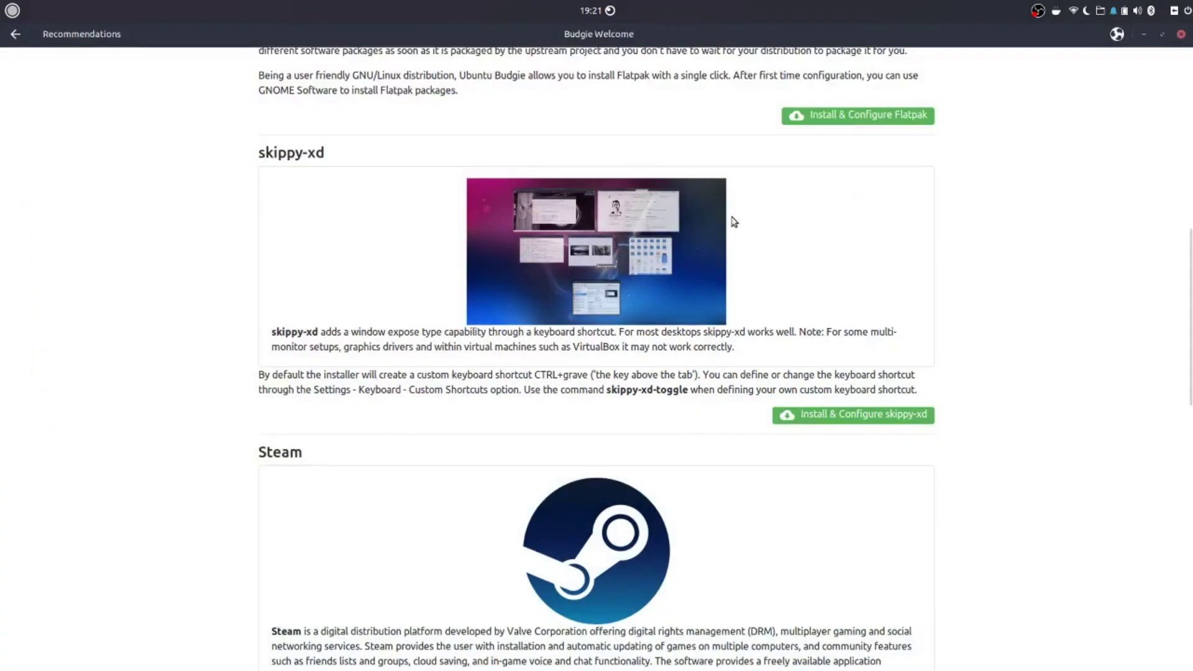
scroll(727, 227, "up", 10)
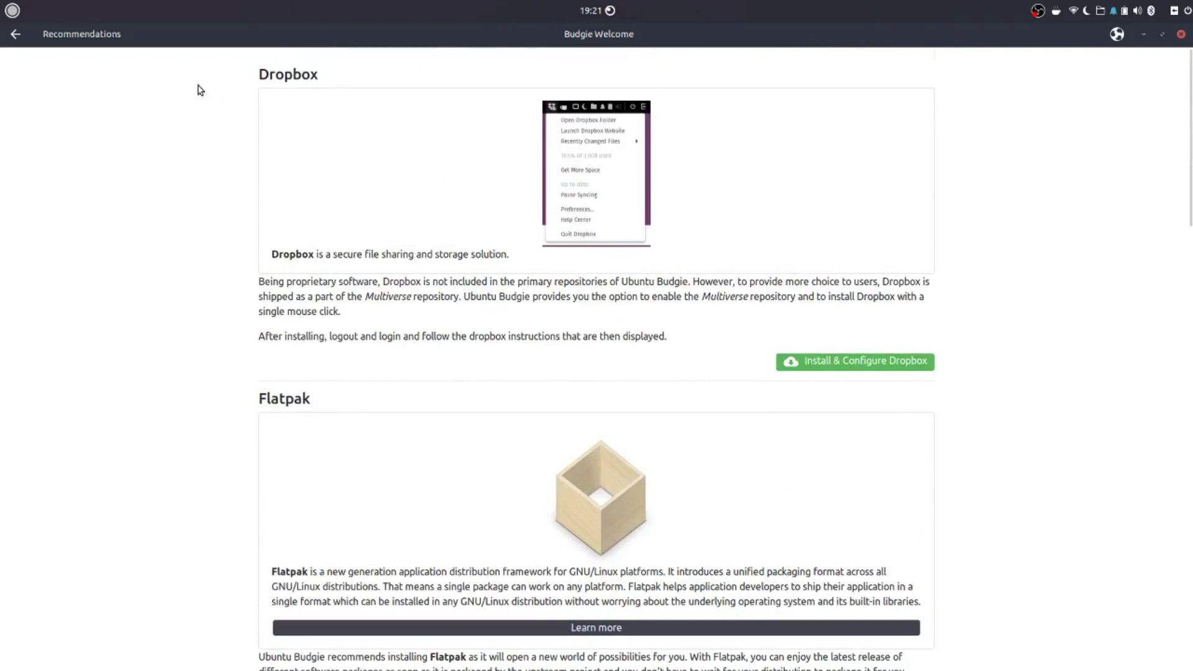
left_click(15, 34)
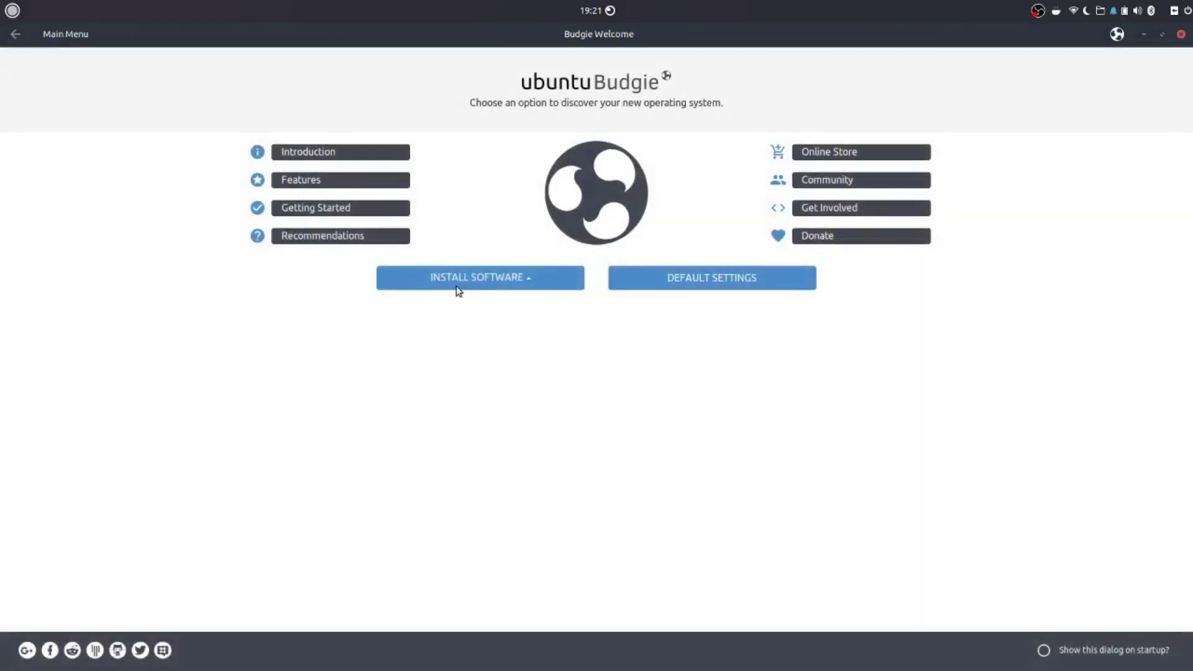
left_click(338, 239)
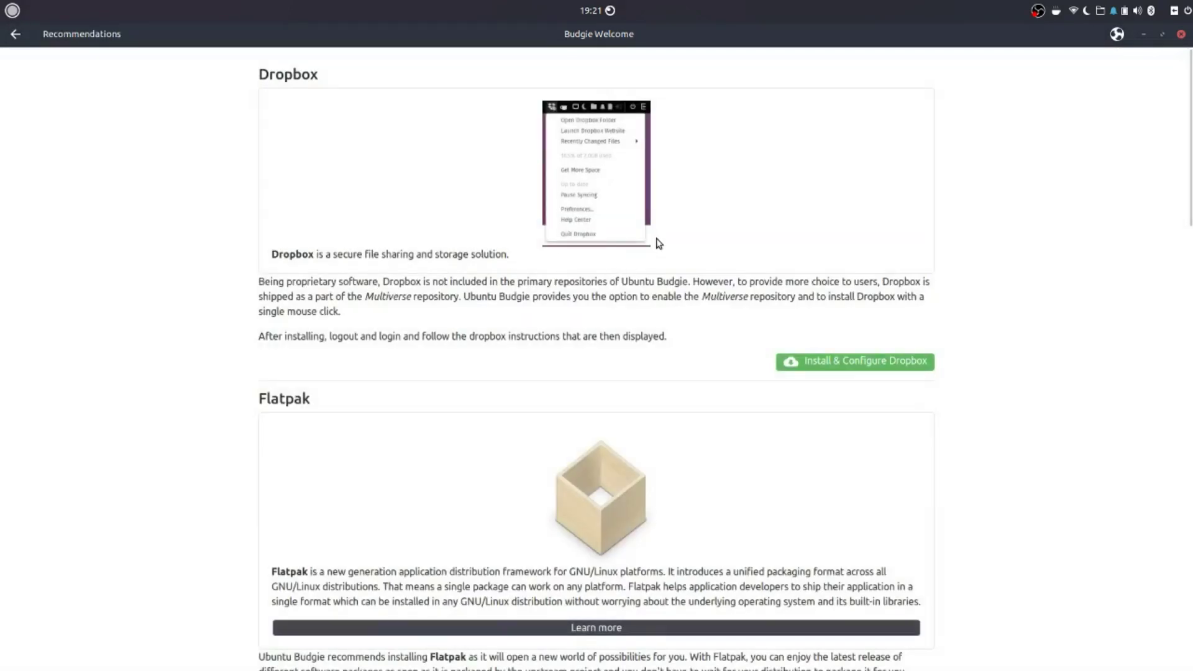
left_click(15, 34)
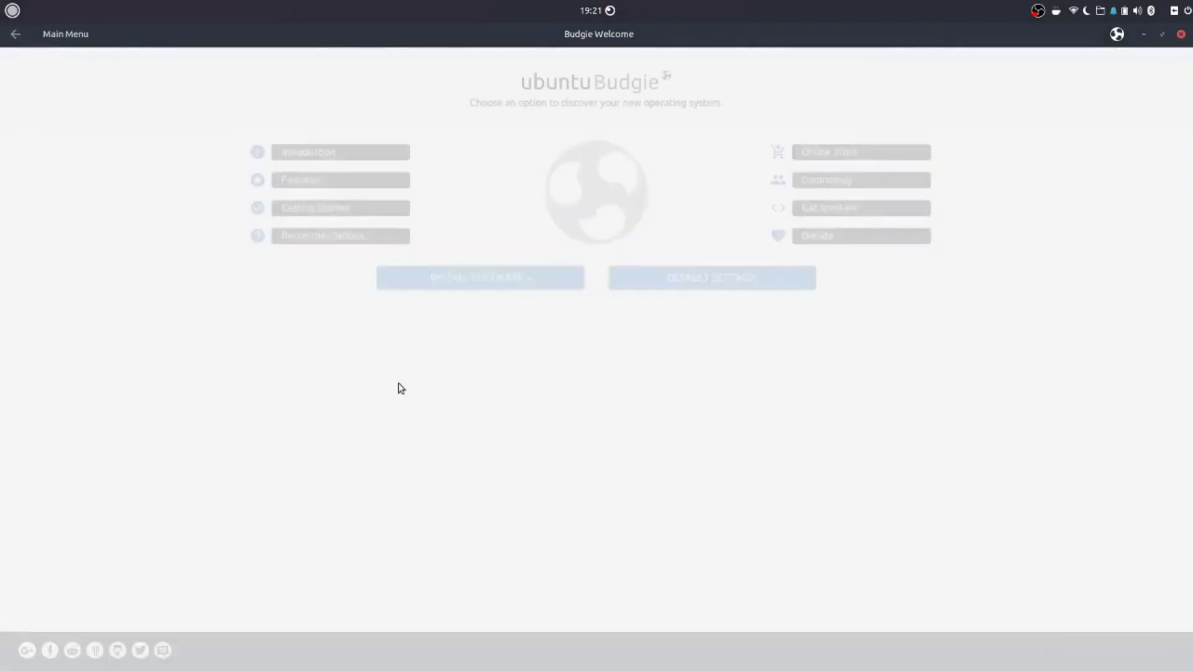
Go to Install Software > Budgie Applets and view the enlarged Clockworks screenshot
left_click(458, 280)
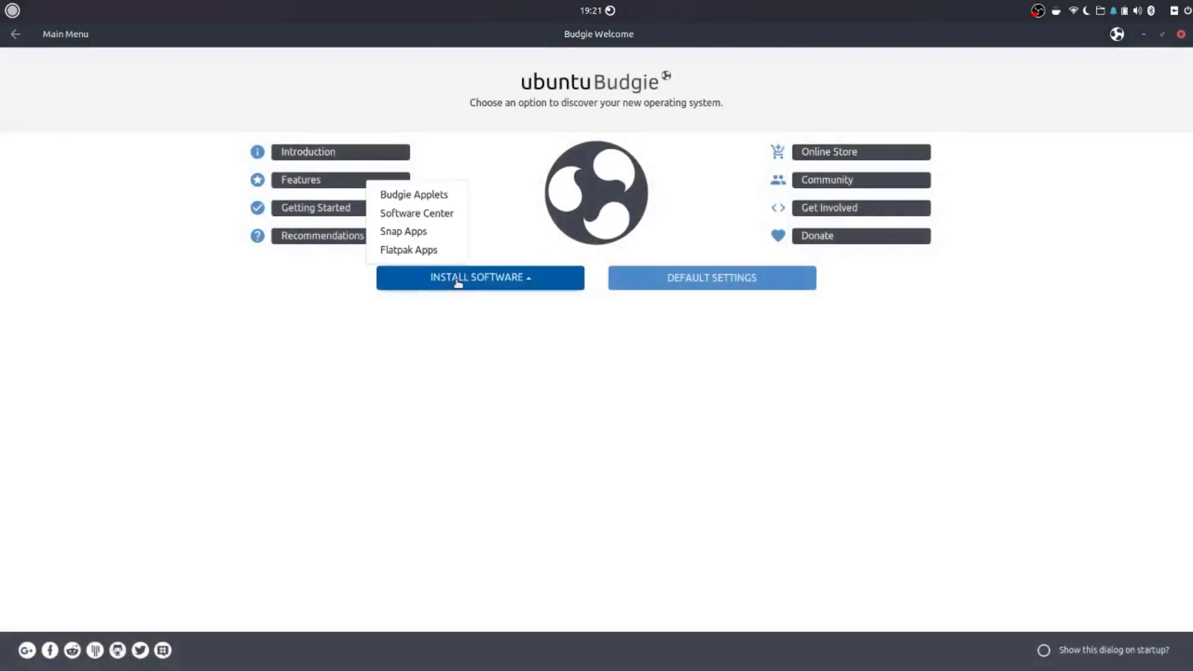
left_click(413, 196)
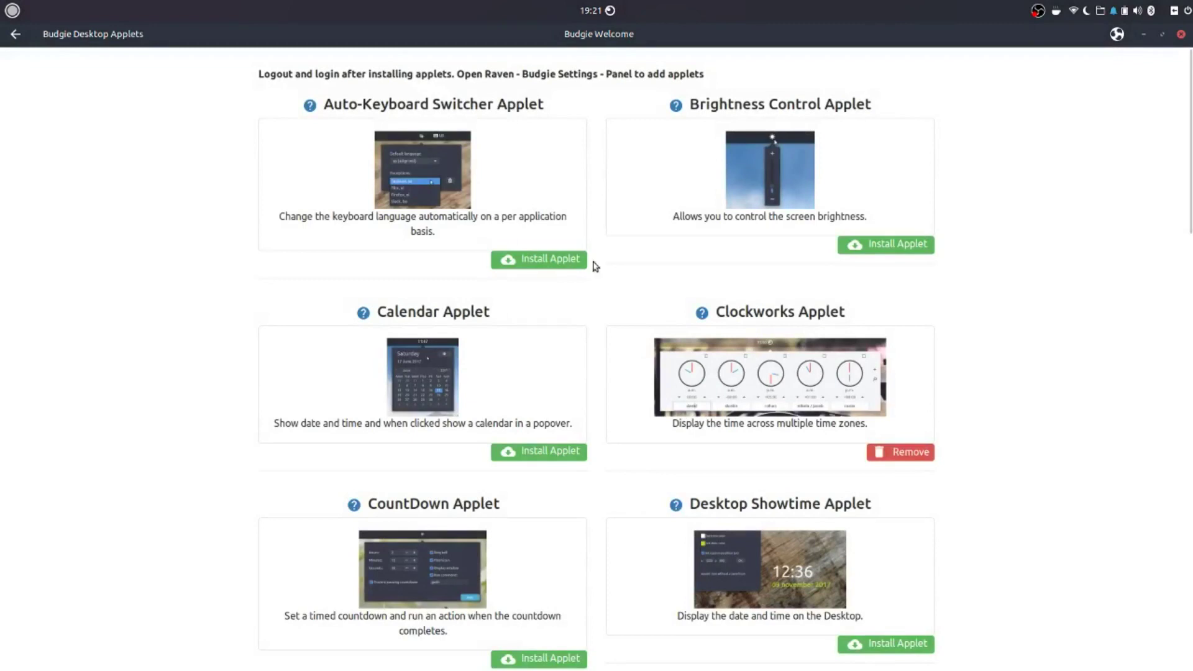
left_click(720, 370)
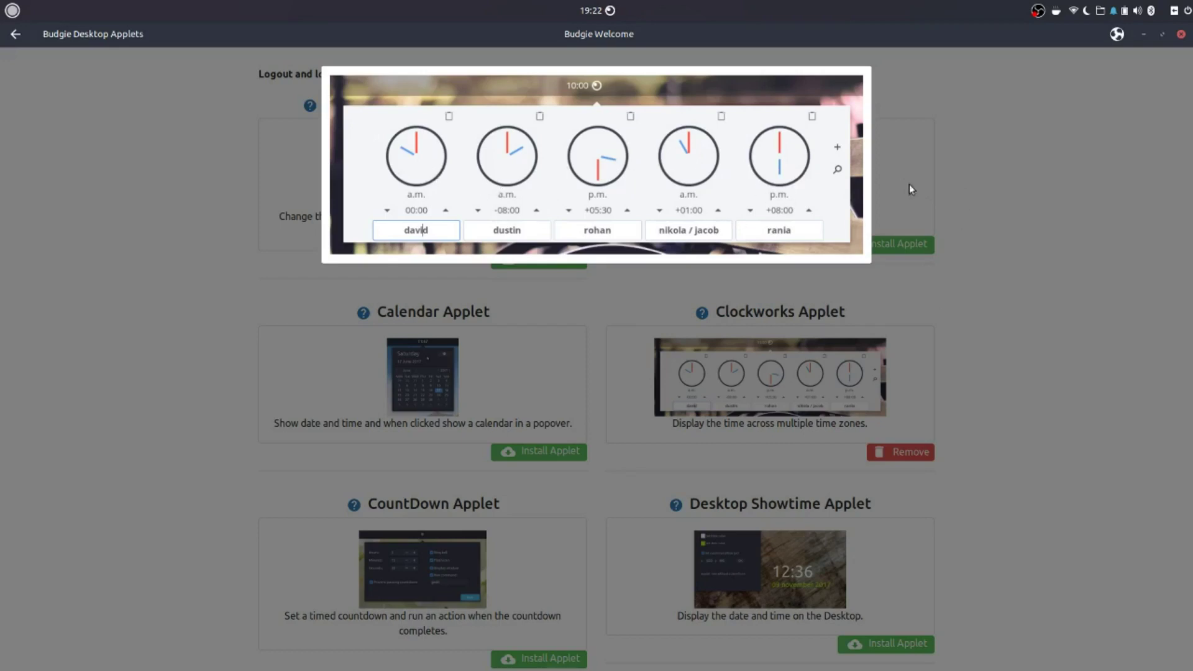
left_click(948, 157)
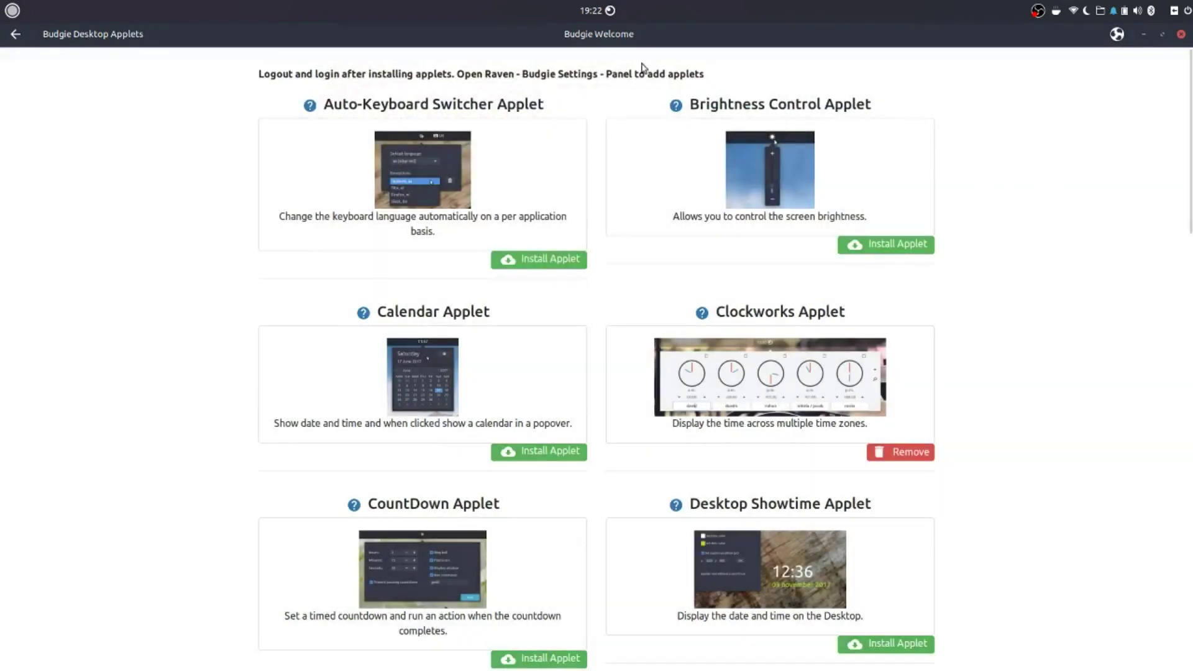
Minimize Budgie Welcome, open Clockworks from the panel clock, and add a fourth clock
left_click(1144, 33)
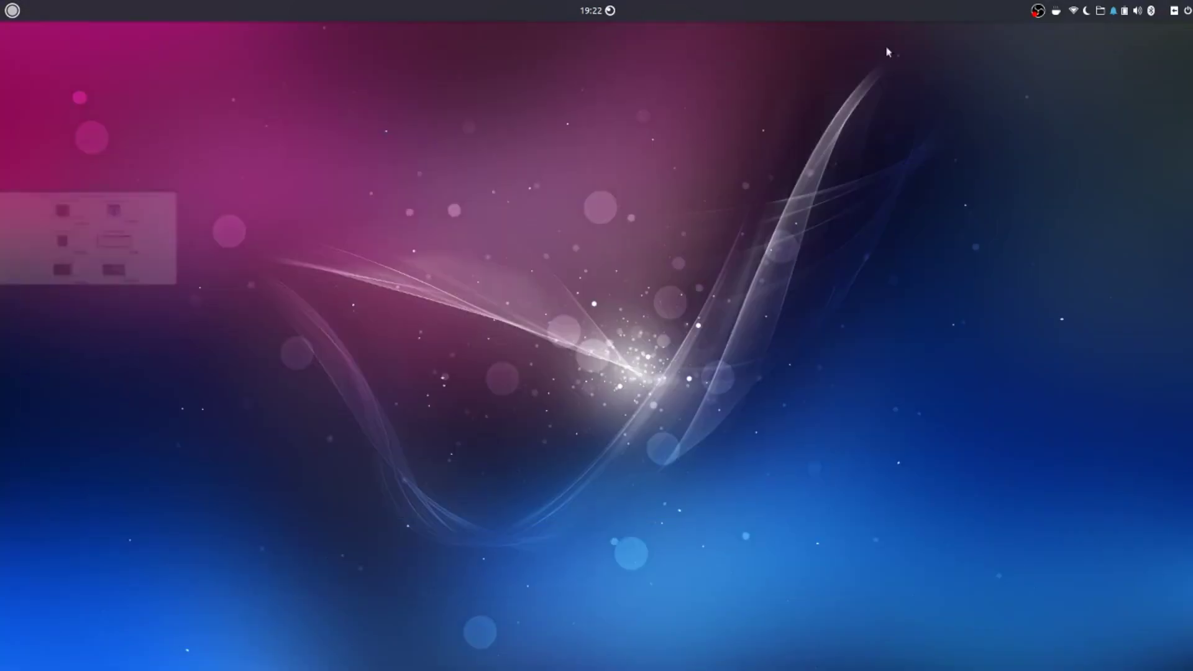
left_click(610, 10)
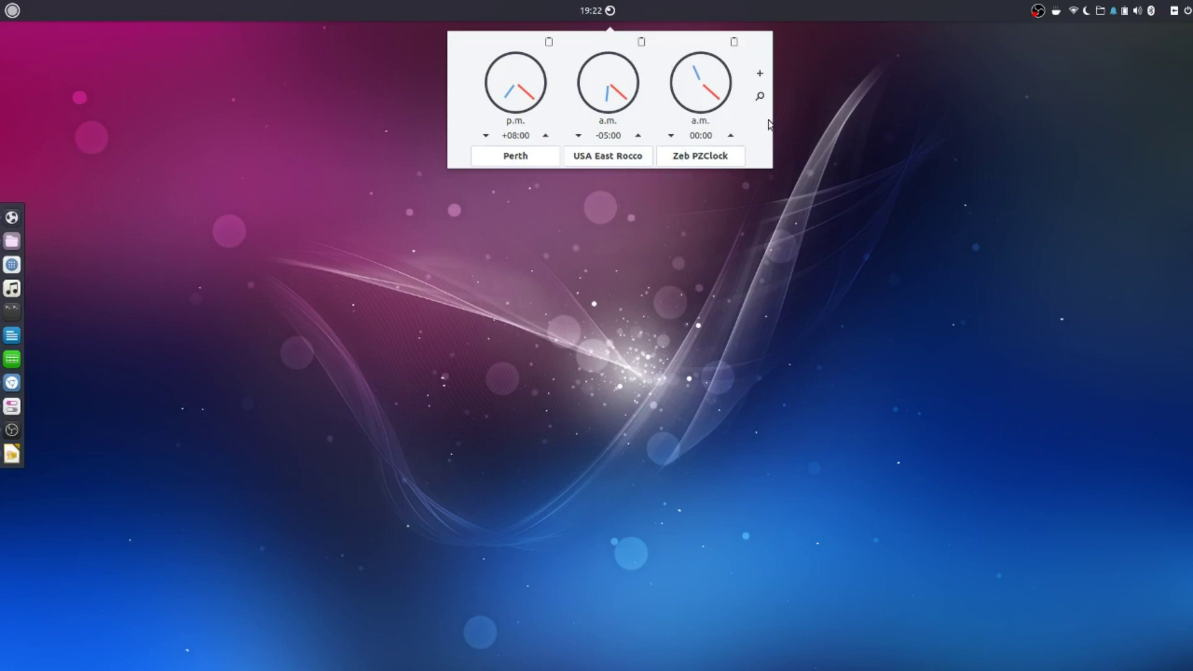
left_click(759, 74)
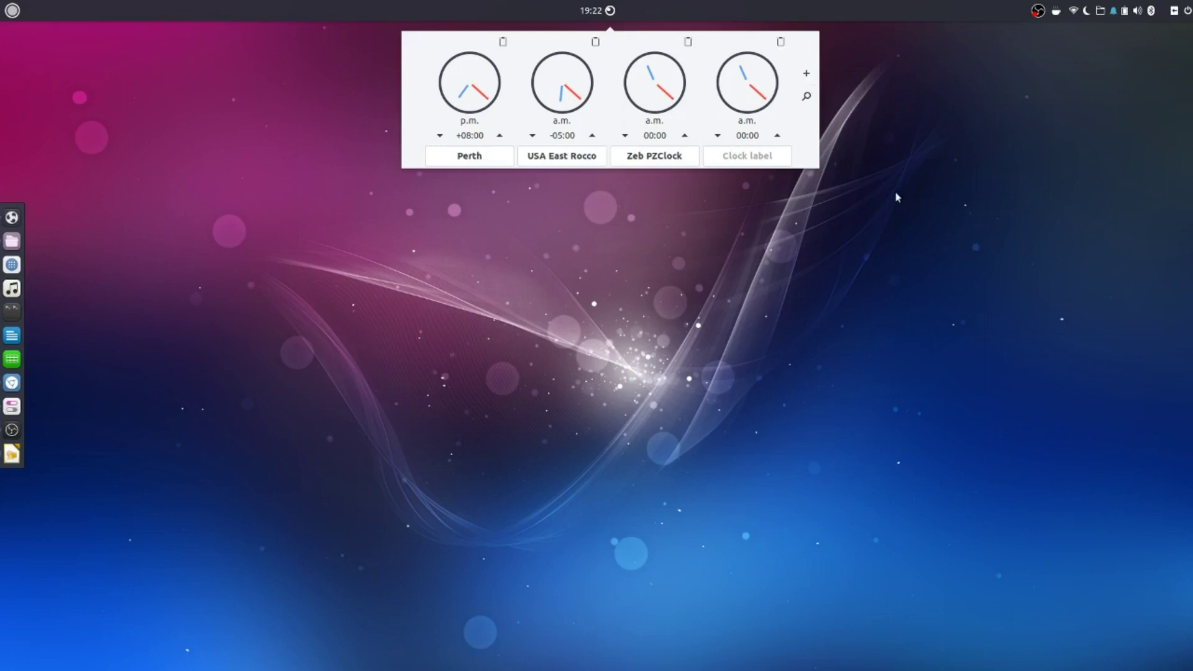
Add a fifth clock, label the new clocks 'my time' and 'your time', then delete both
left_click(807, 77)
left_click(708, 157)
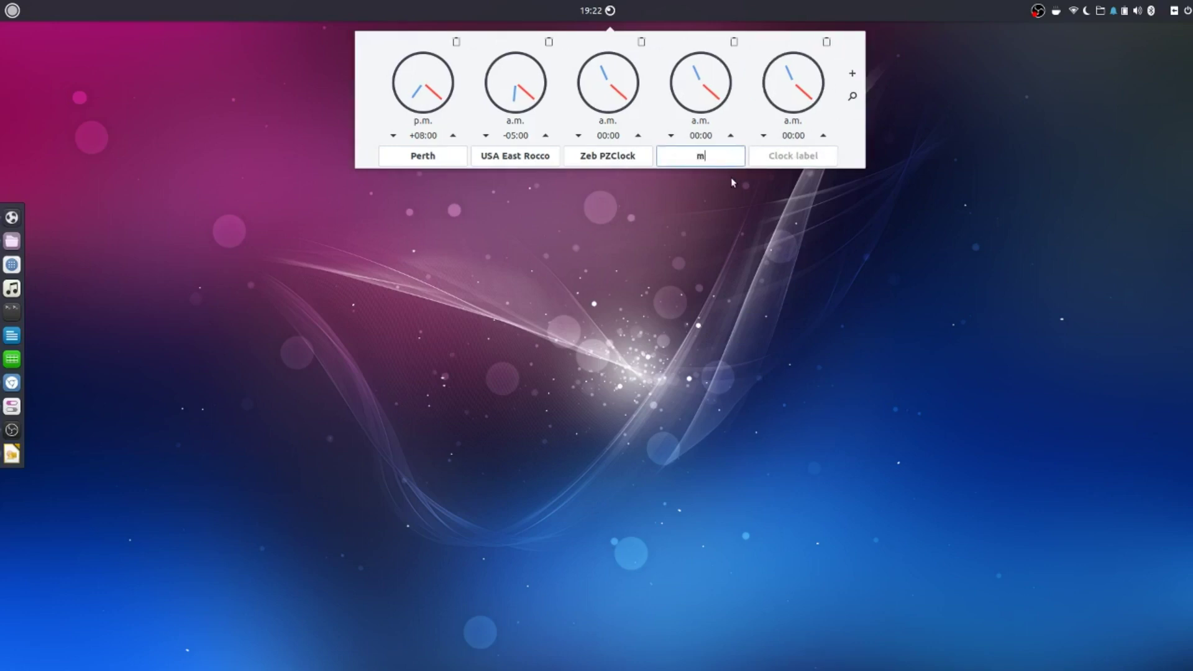
type("my time")
left_click(787, 155)
type("yout")
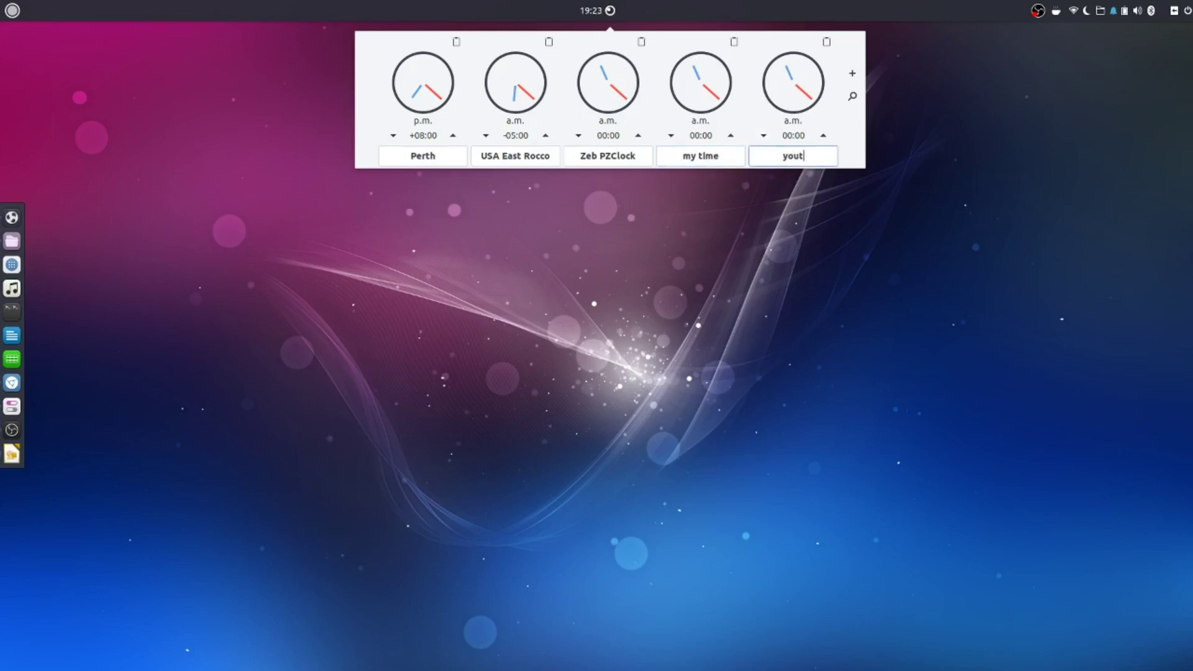
key("BackSpace")
type("r time")
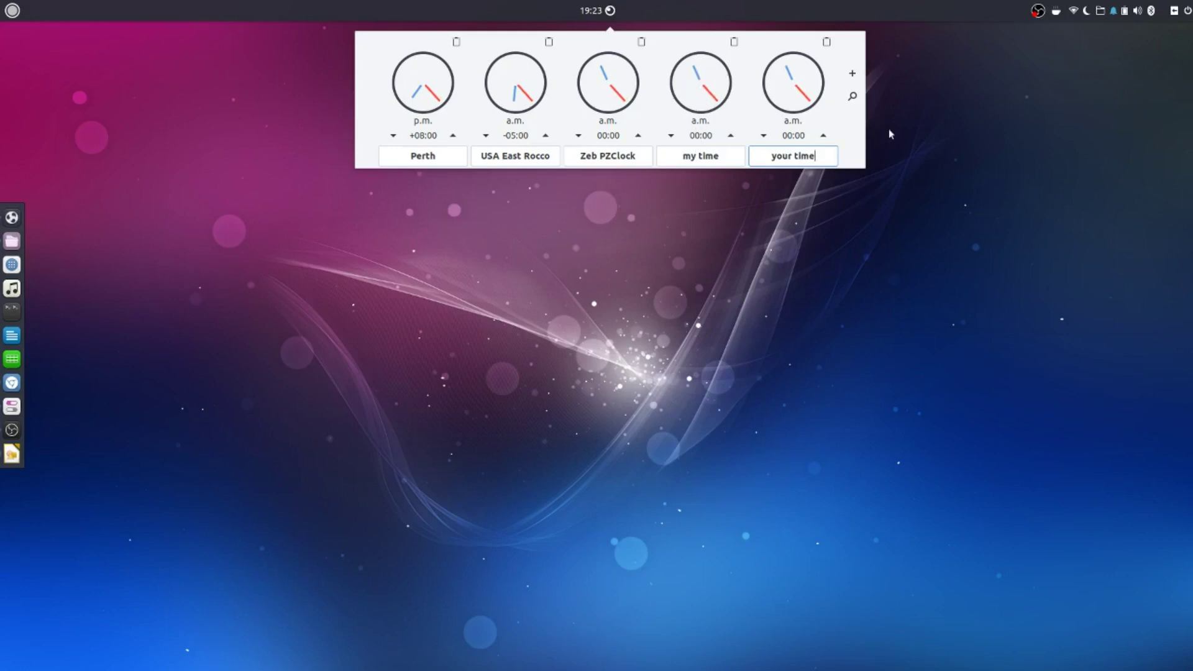
left_click(827, 43)
left_click(780, 42)
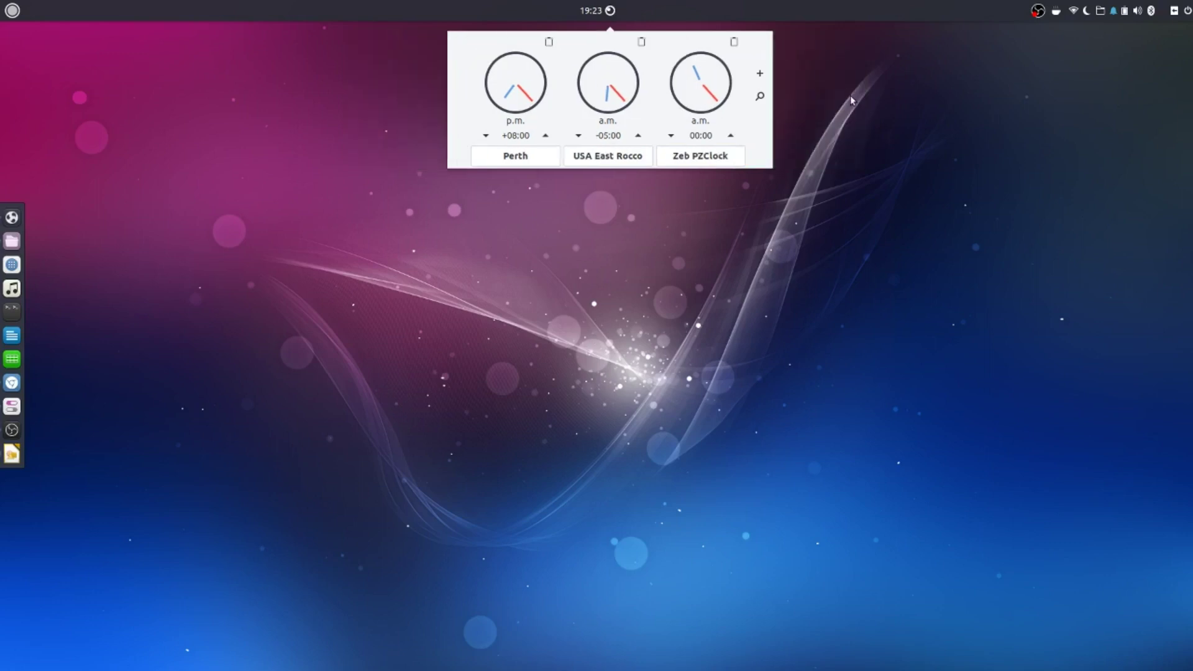
Close the world-clock popup and reopen Budgie Welcome at its main menu
left_click(904, 165)
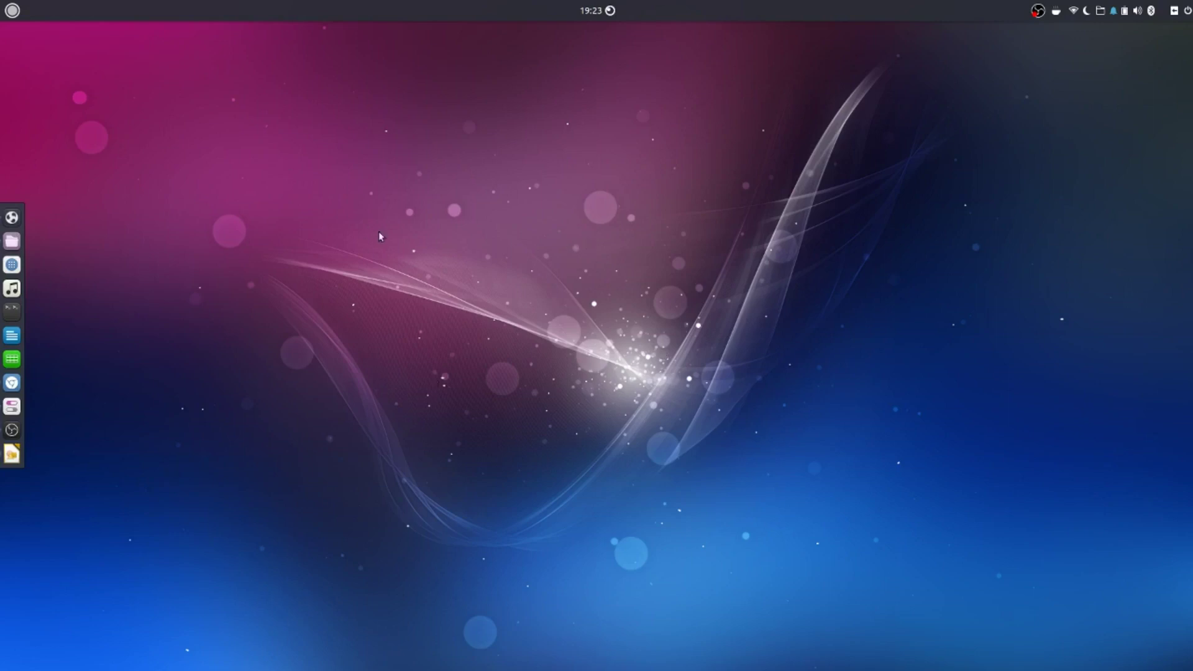
left_click(11, 217)
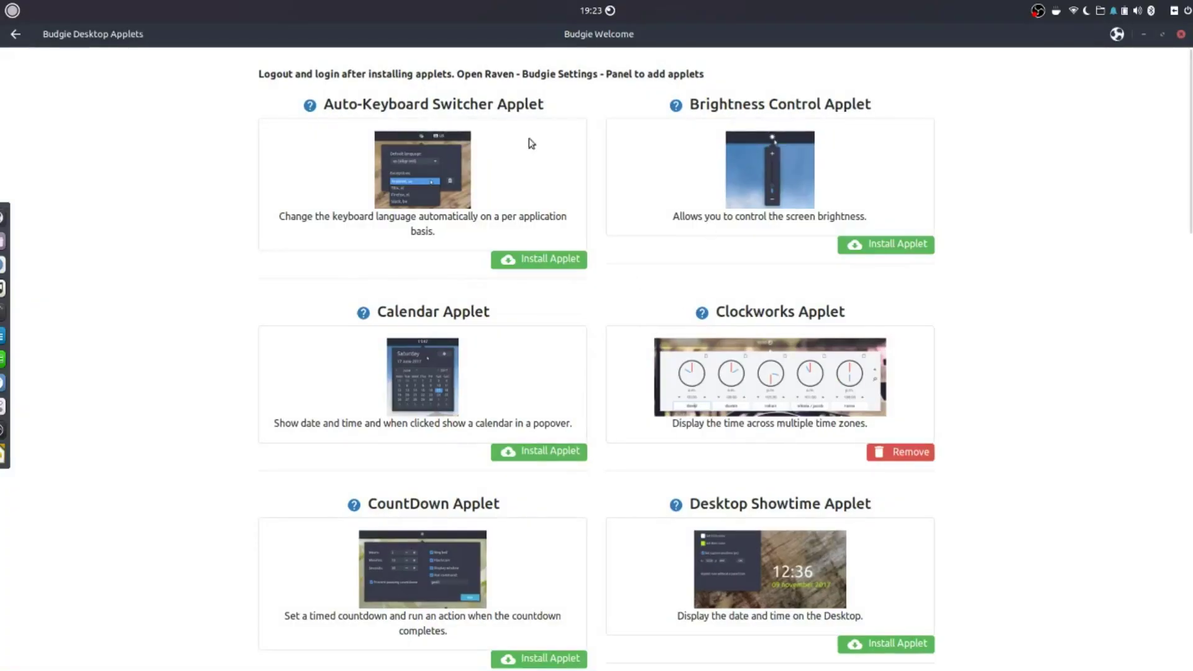
left_click(15, 34)
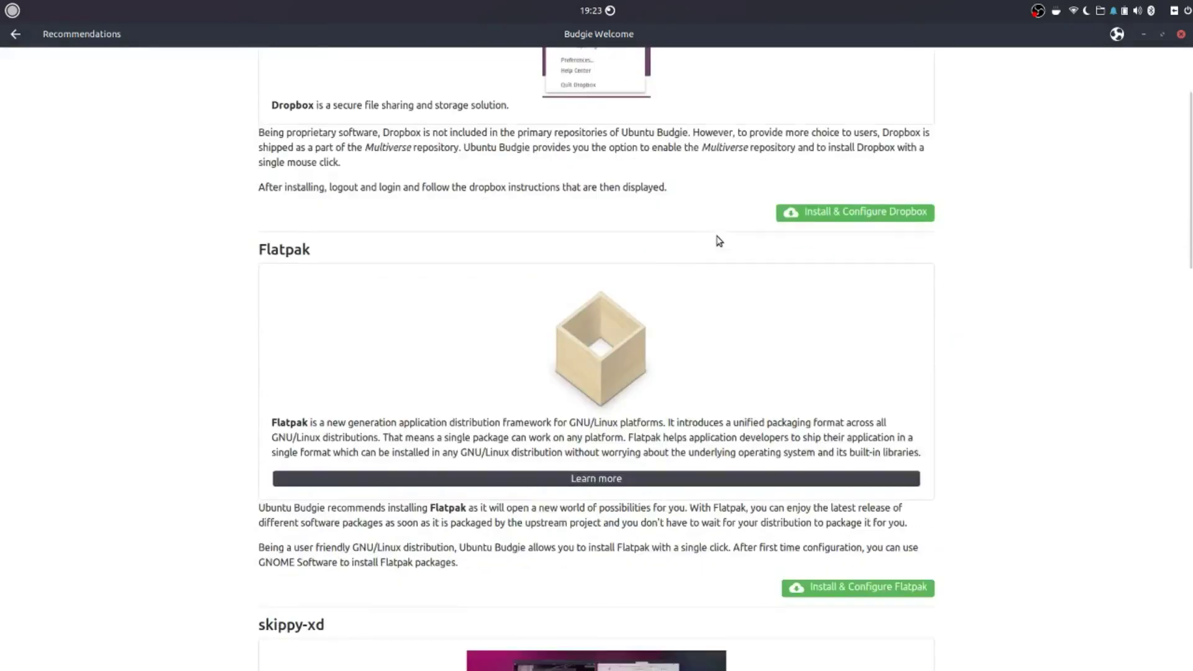
scroll(718, 239, "down", 2)
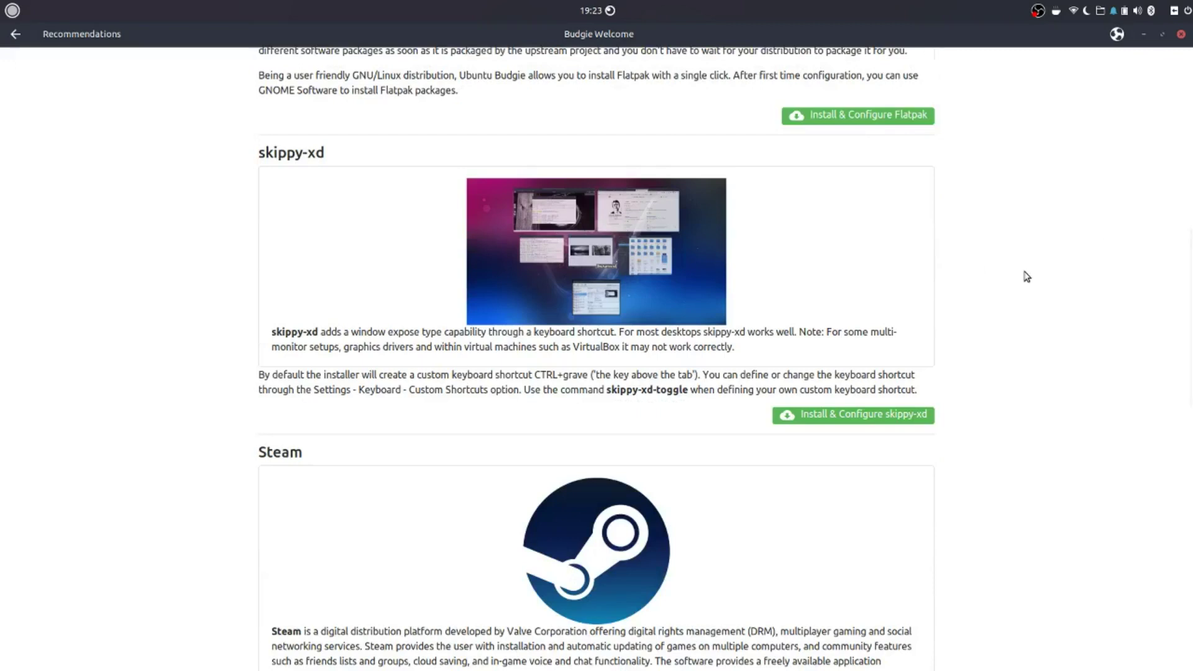
Attempt to install skippy-xd, dismiss the failed-installation notice, and minimize Budgie Welcome
scroll(885, 418, "down", 2)
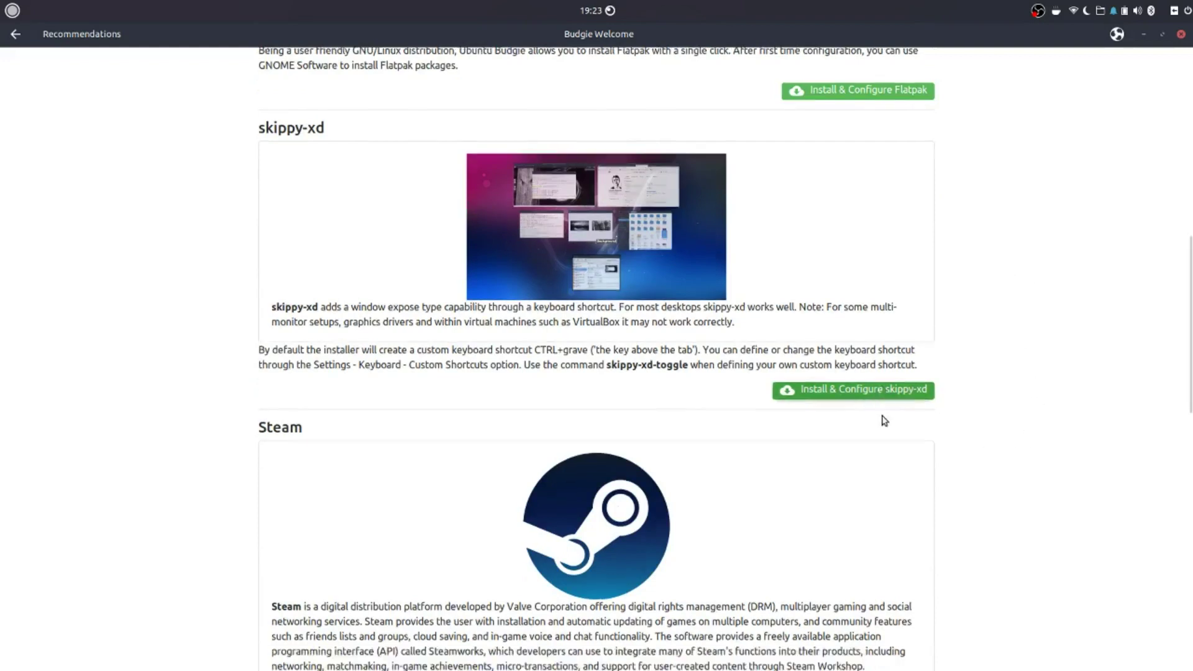
left_click(841, 366)
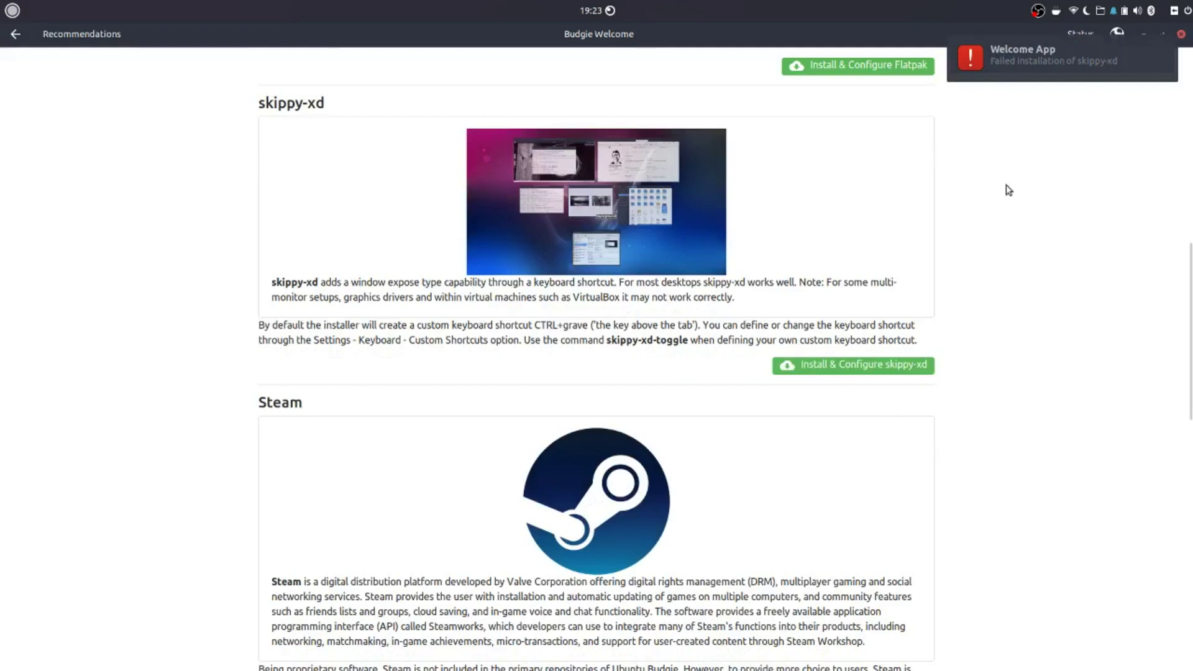
scroll(1008, 124, "down", 1)
scroll(1029, 78, "up", 1)
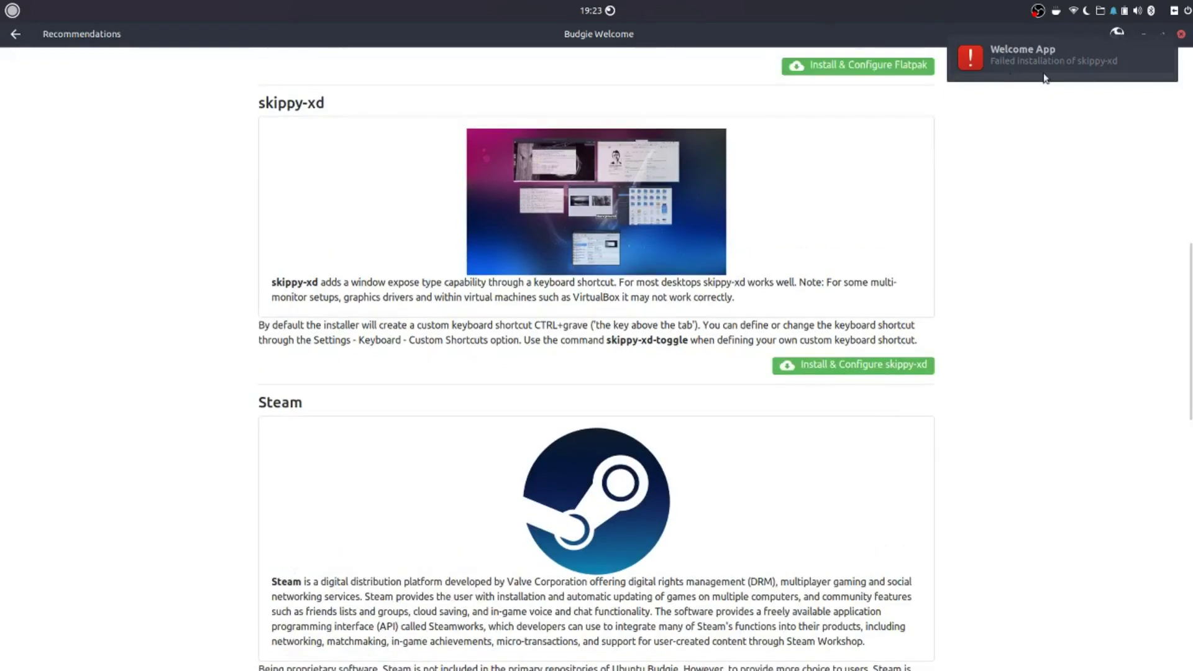
left_click(1165, 50)
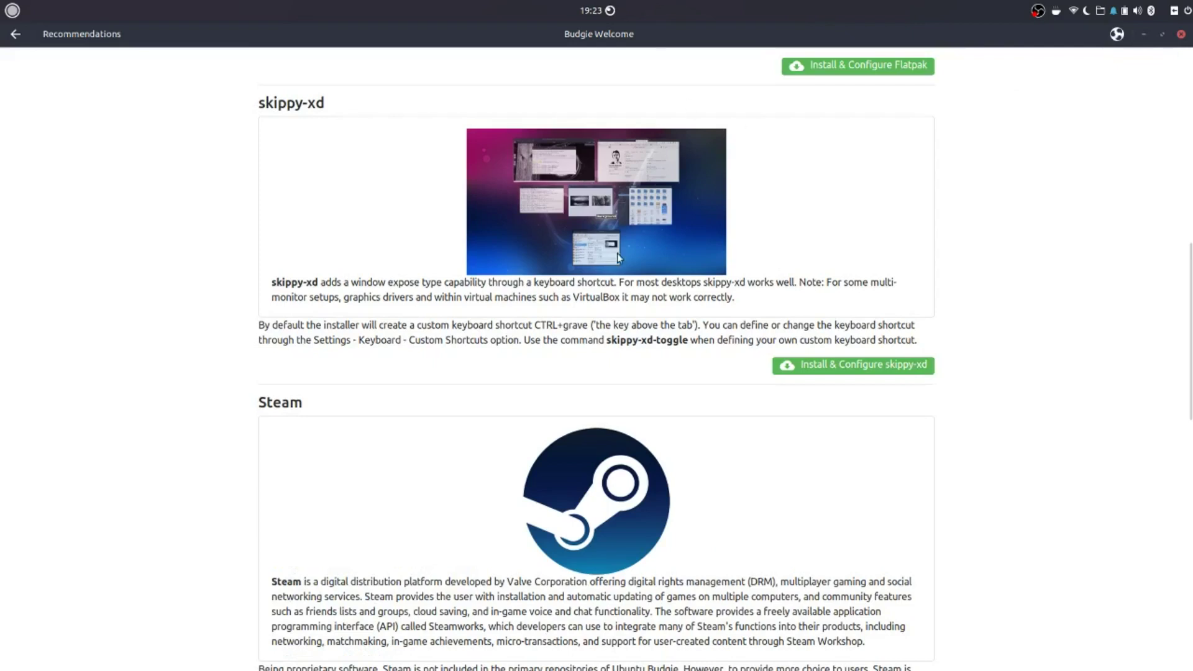
scroll(606, 249, "up", 1)
left_click(1145, 35)
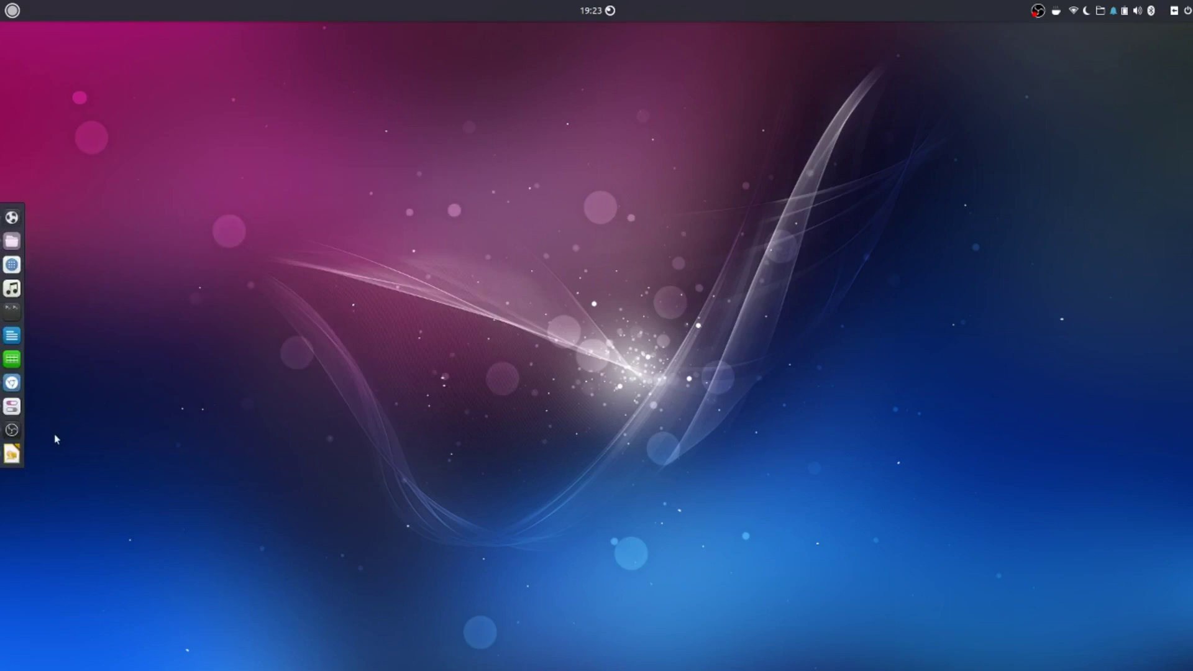
Open Chromium on the Ubuntu Budgie Google+ community and read the owner's reply calling skippy-xd unmaintained
left_click(11, 383)
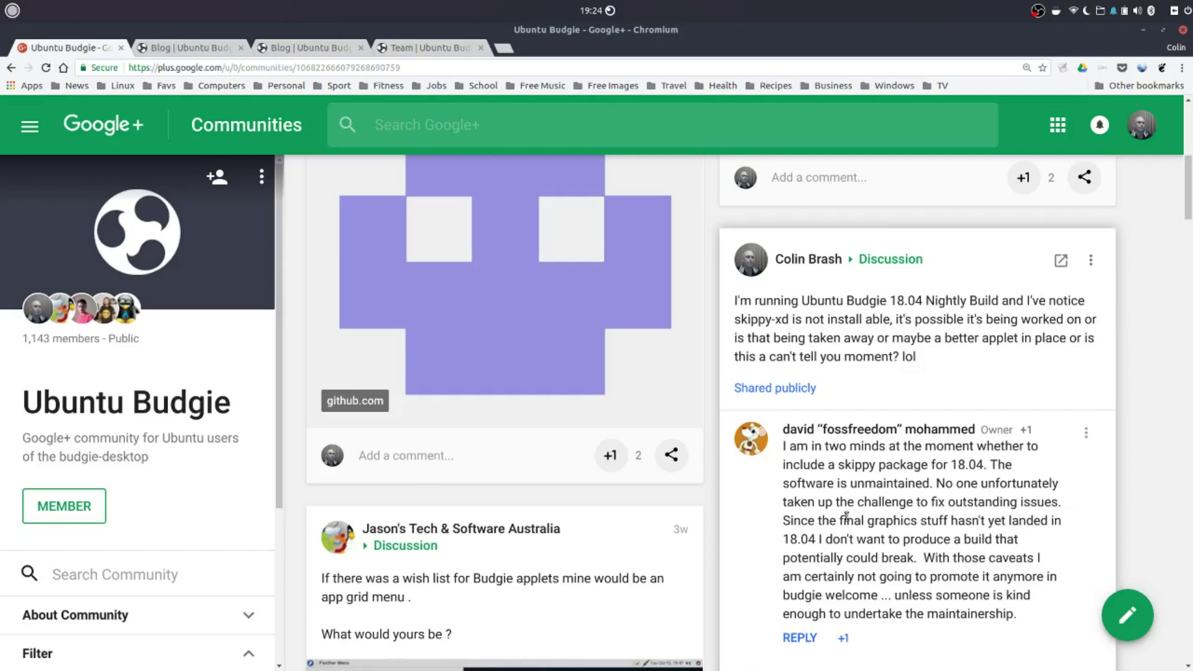
left_click_drag(782, 449, 930, 482)
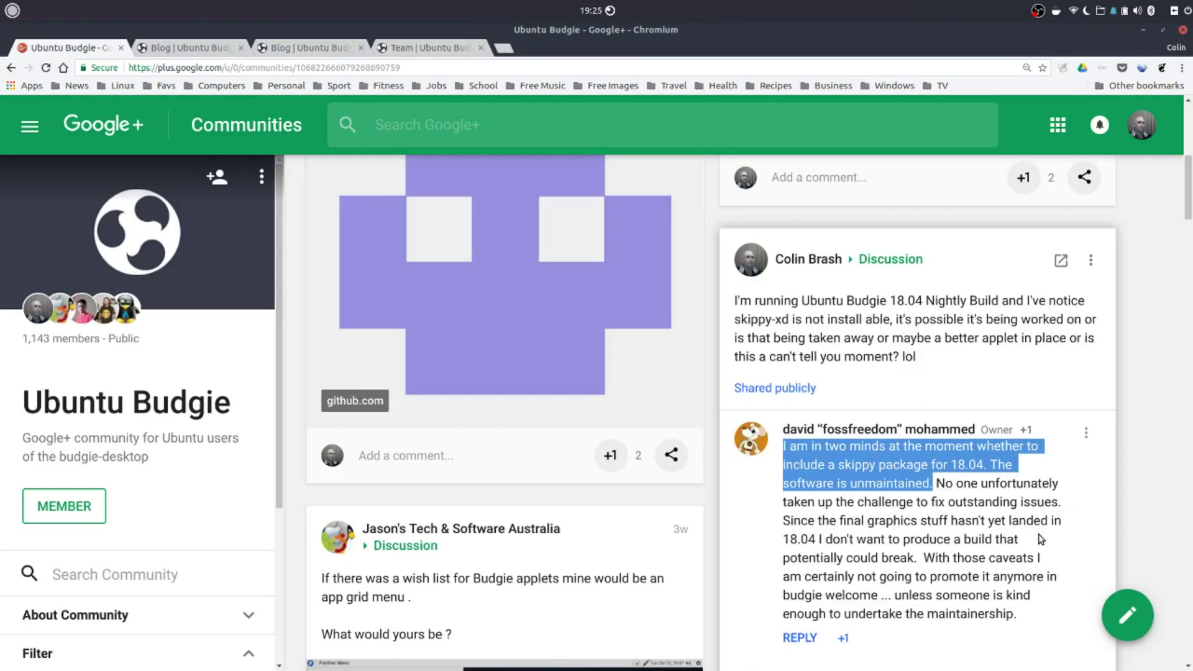
left_click(1048, 452)
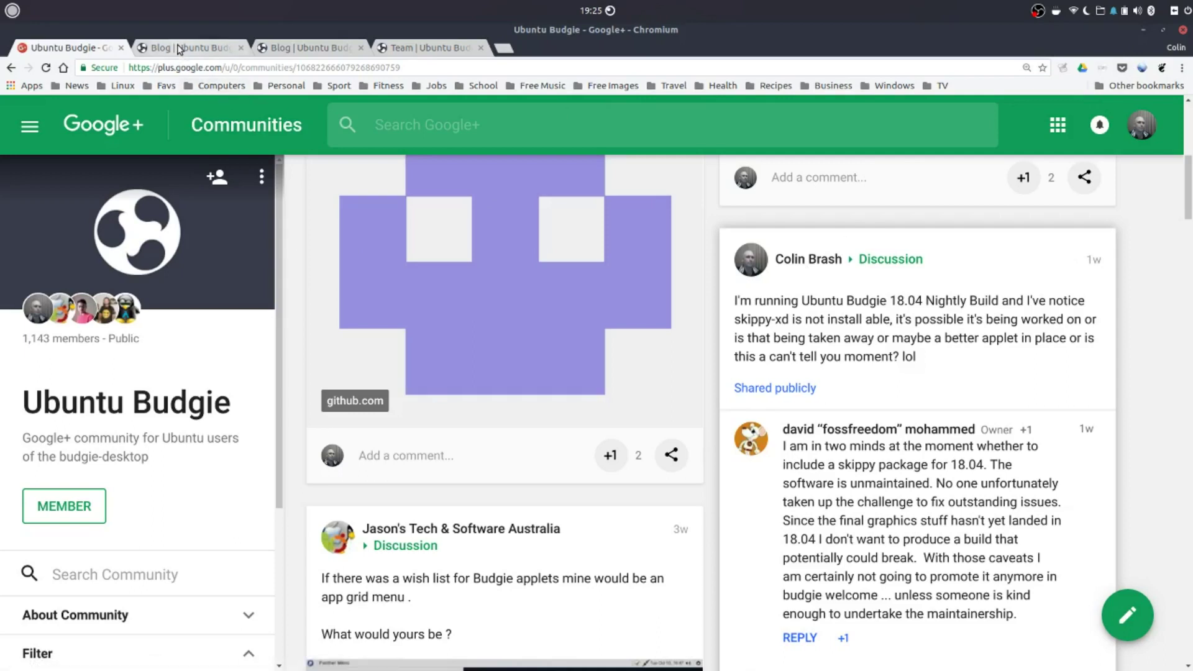
Switch to the Ubuntu Budgie blog's LibreOffice Feedback post and highlight the paragraph about shipping v6
left_click(179, 49)
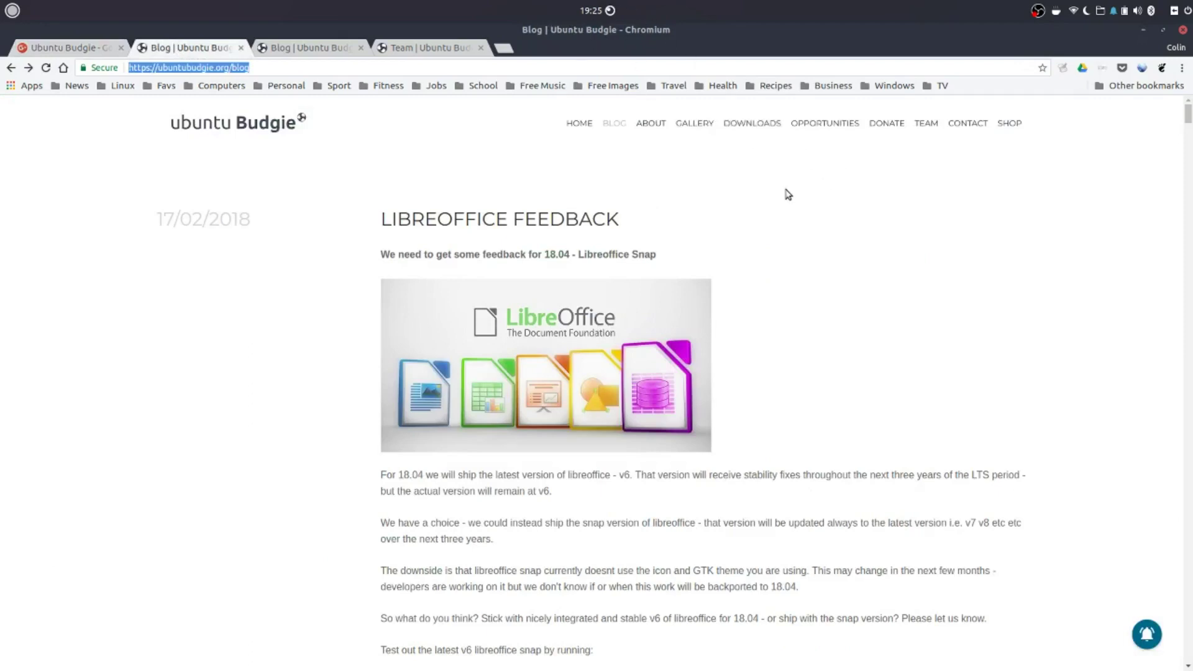
scroll(735, 214, "down", 1)
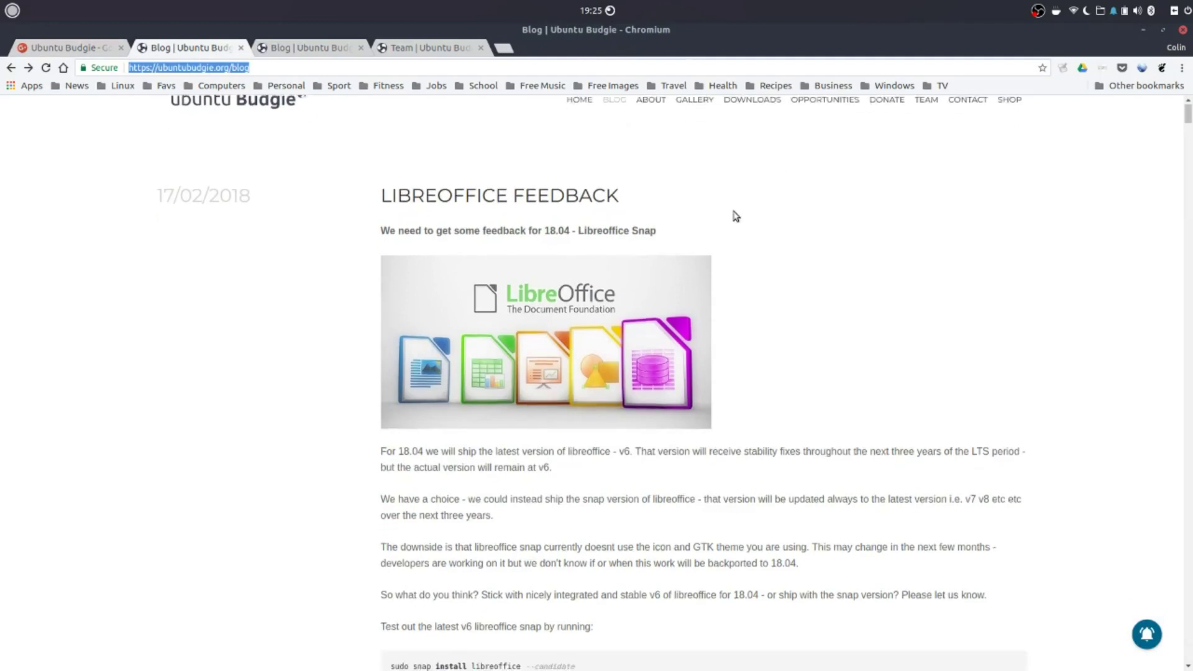
scroll(735, 215, "up", 1)
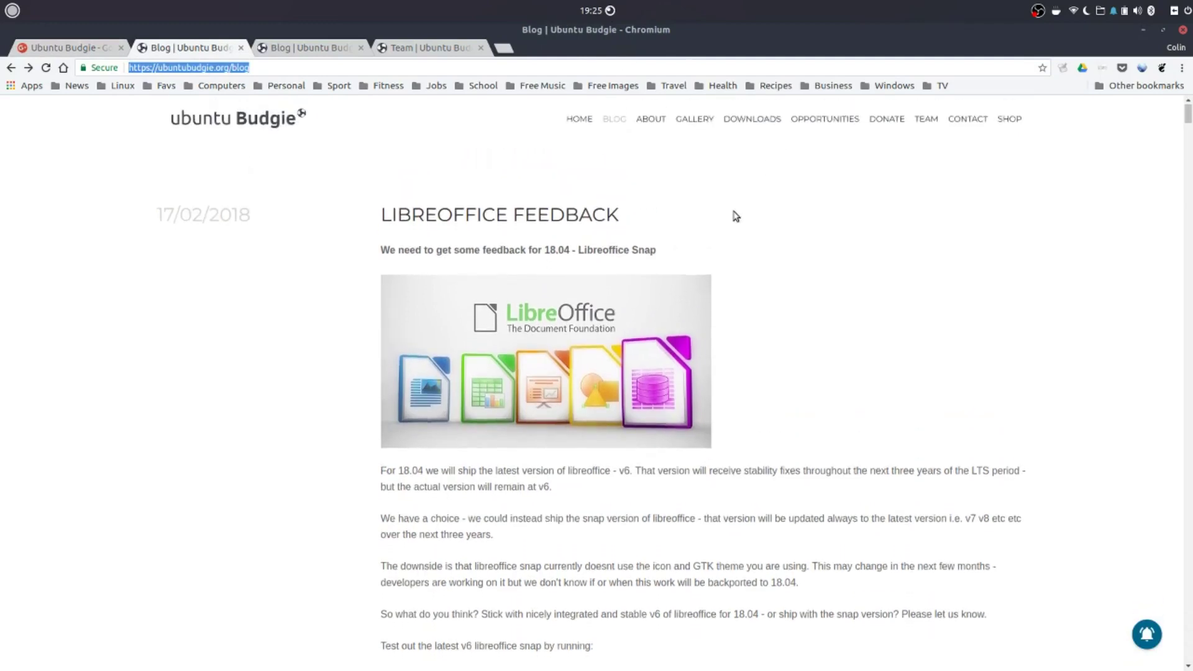
scroll(736, 218, "down", 2)
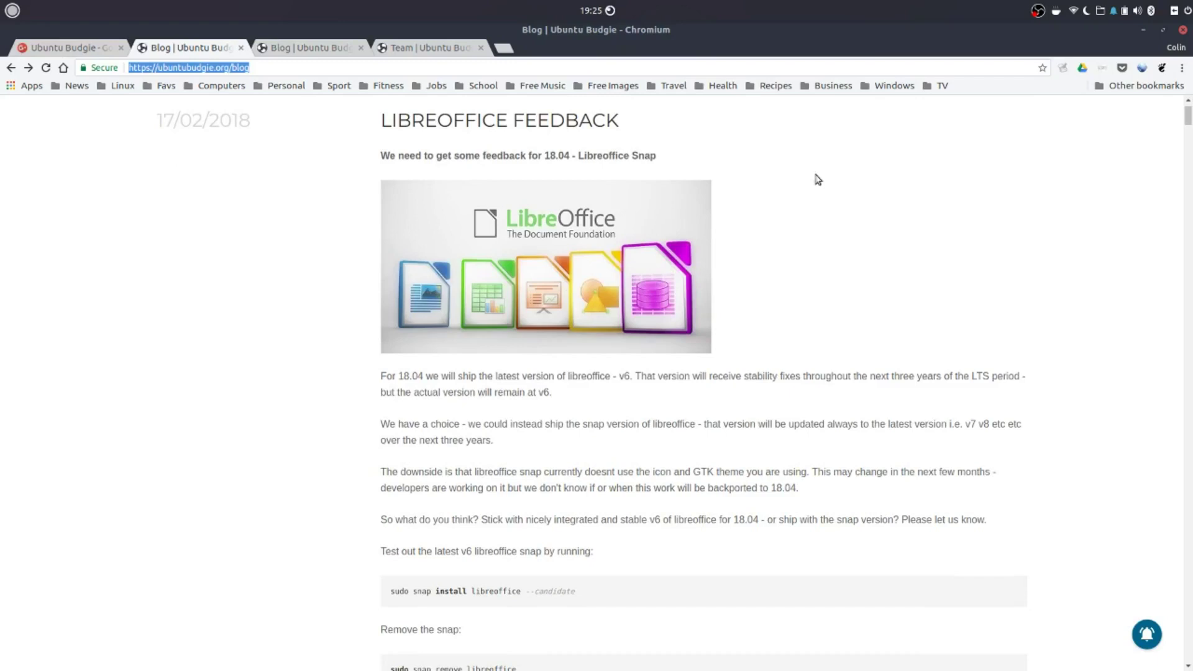
scroll(832, 249, "down", 1)
scroll(835, 249, "down", 1)
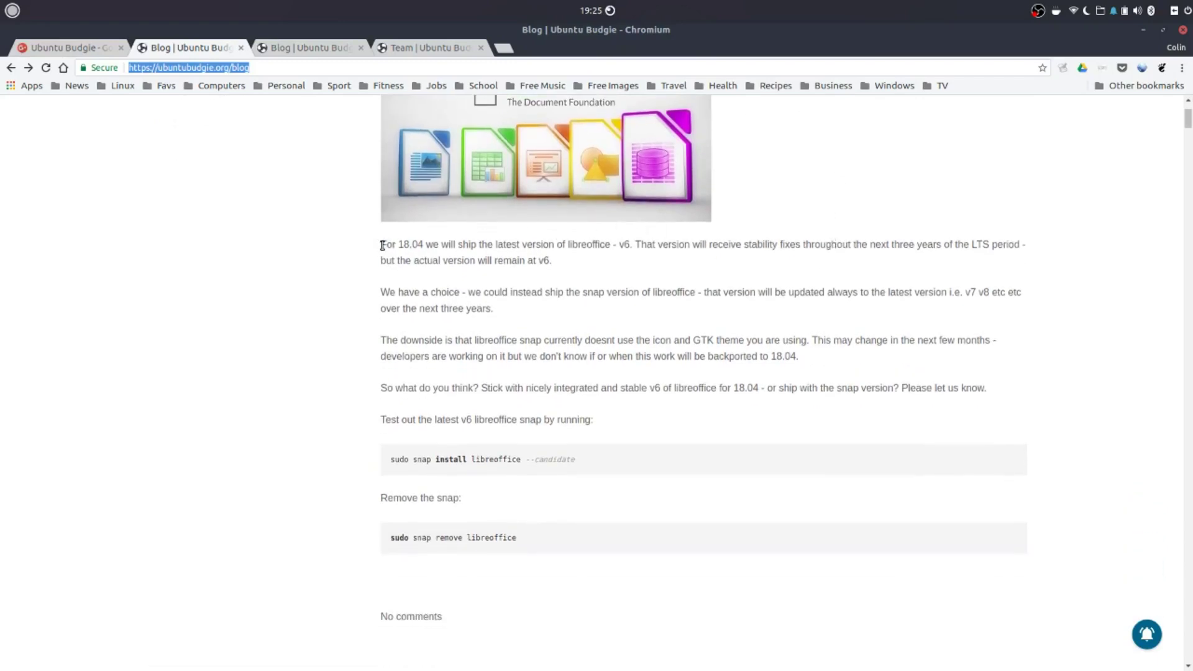
left_click_drag(382, 245, 643, 249)
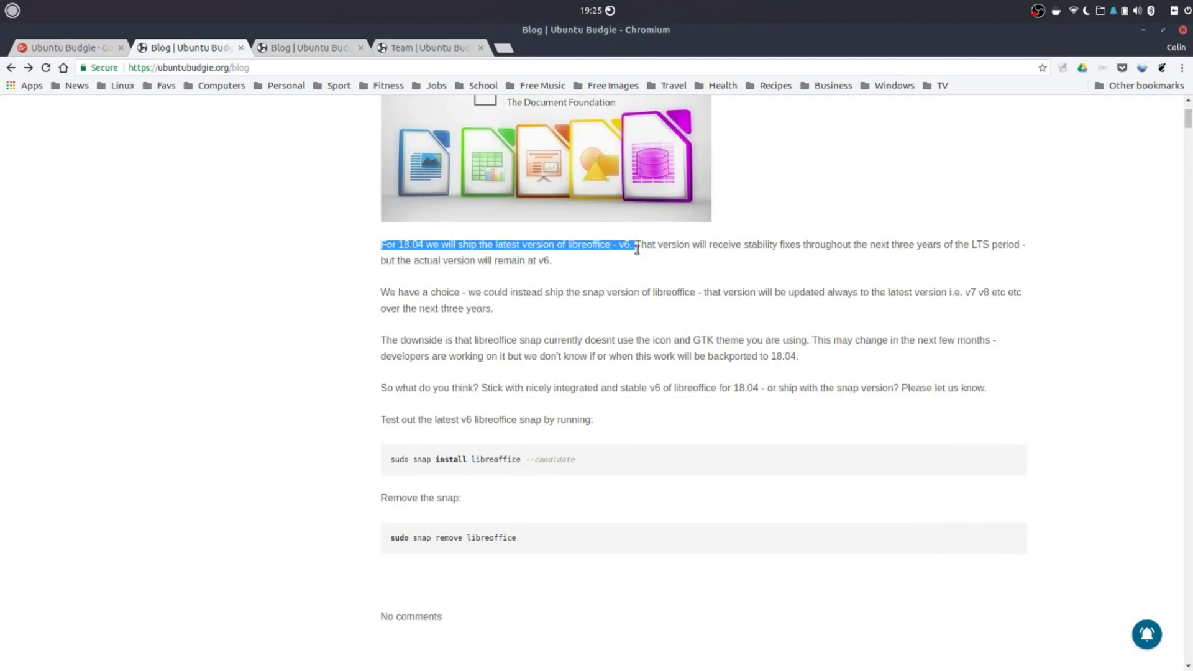
left_click_drag(637, 249, 941, 257)
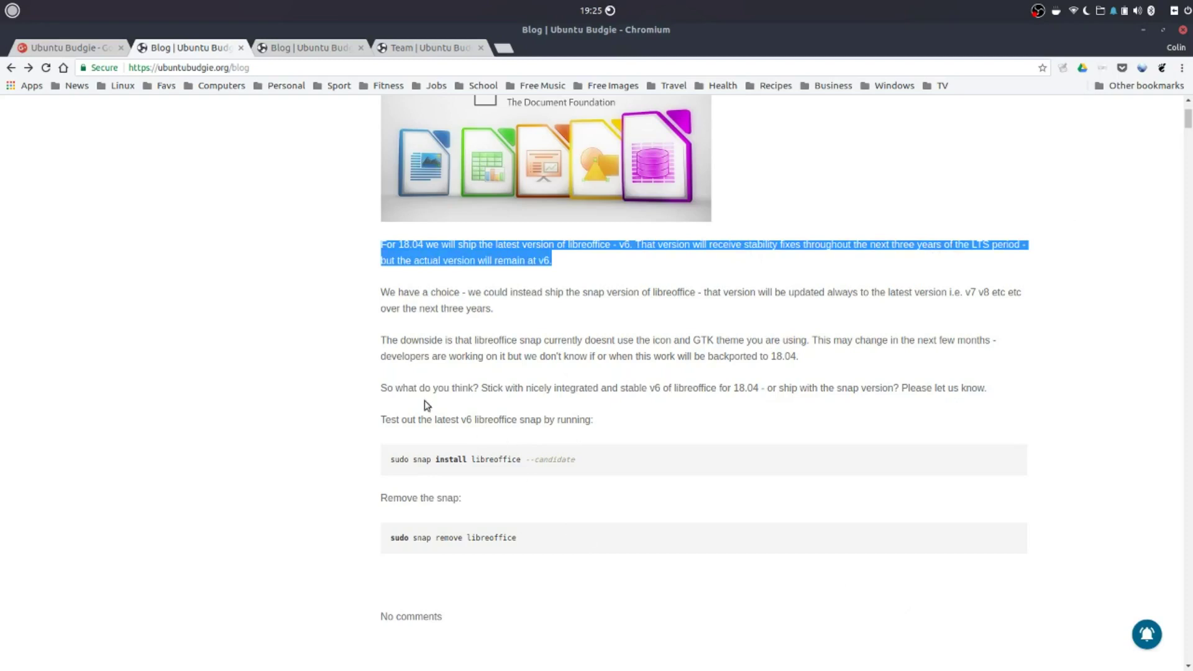
Highlight the passages on shipping the snap, themes being ignored, and the 18.04 backport, then minimise Chromium
left_click_drag(385, 308, 479, 315)
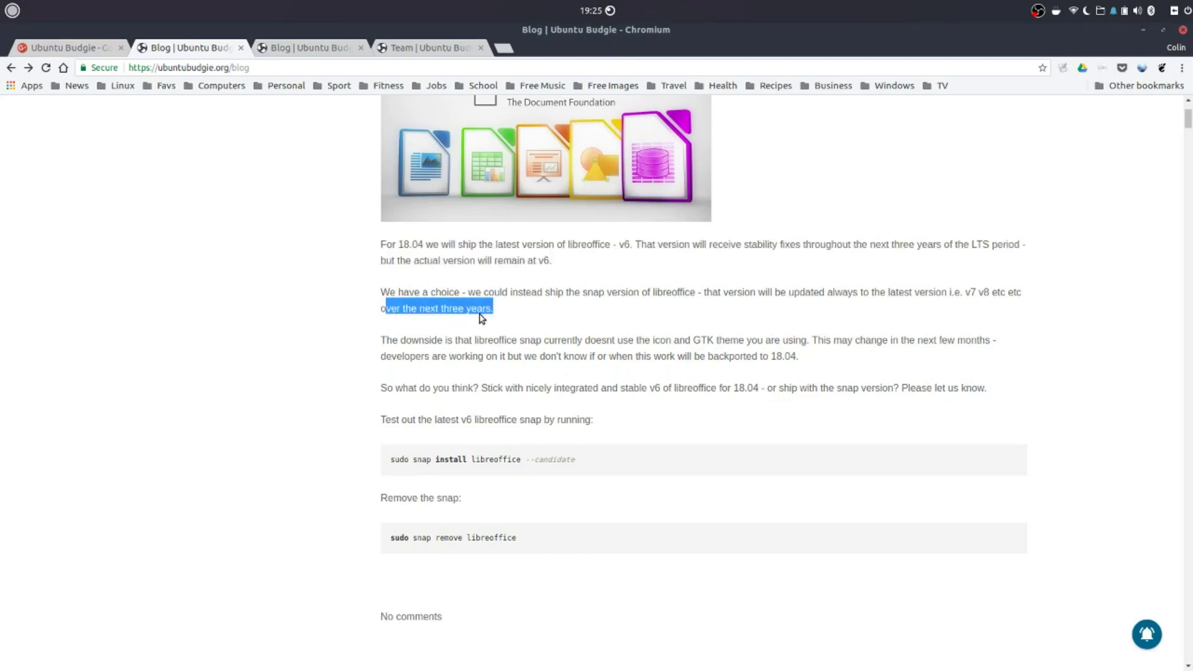
left_click_drag(388, 290, 1020, 293)
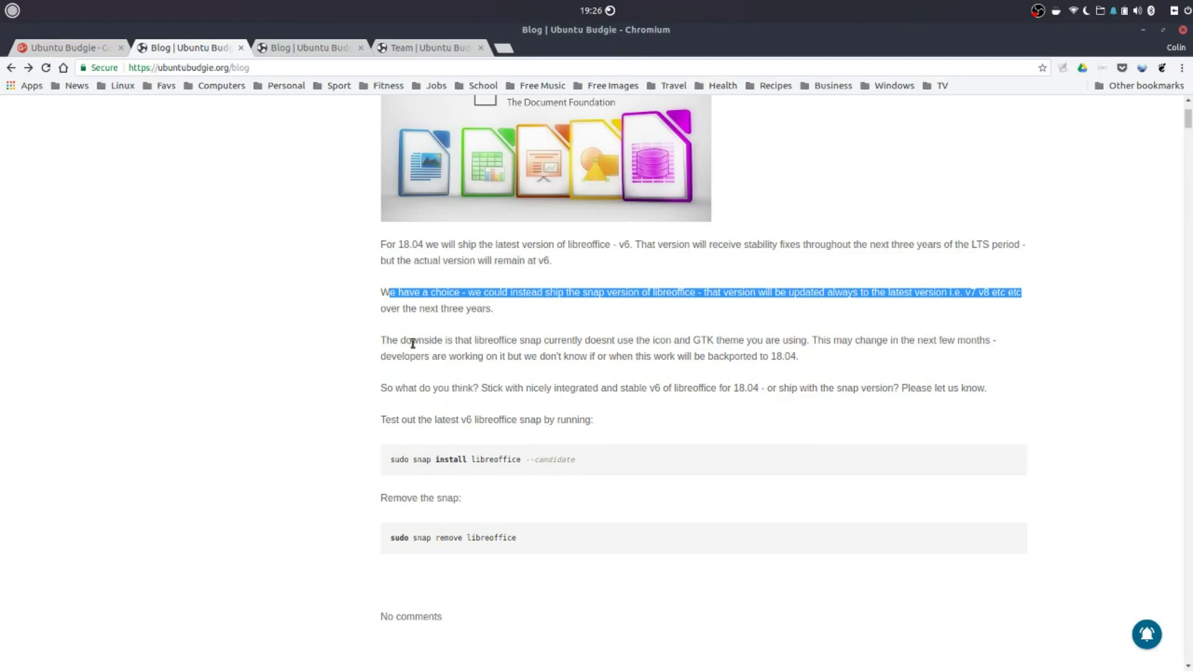
left_click_drag(386, 339, 812, 341)
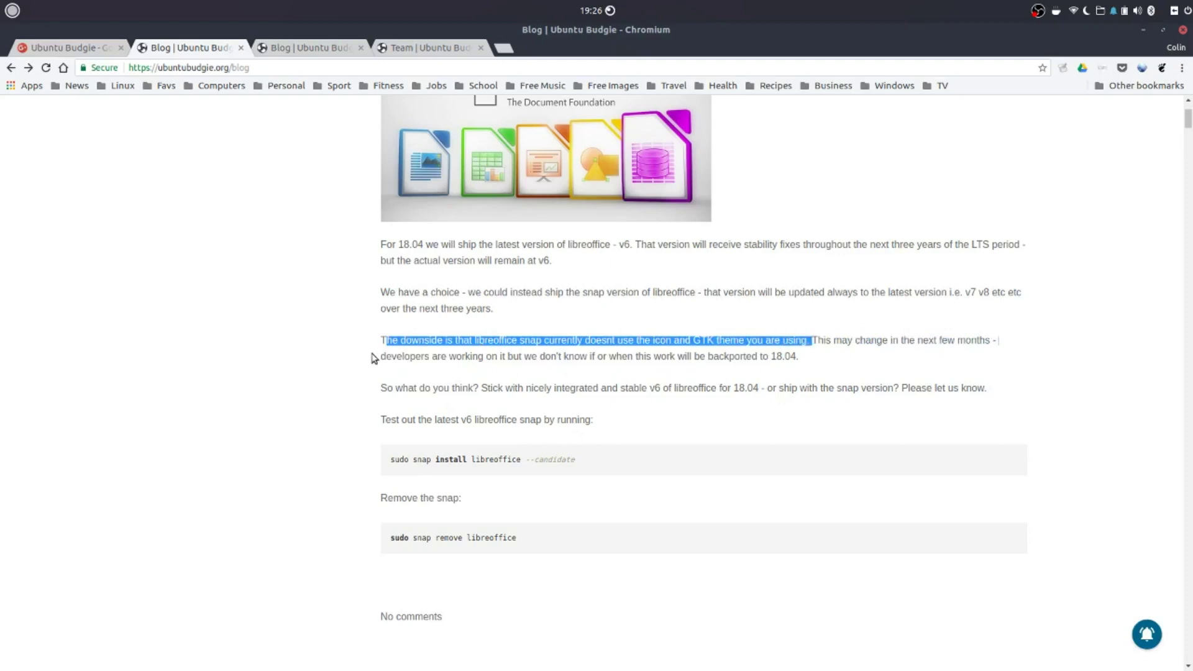
left_click_drag(389, 367, 808, 358)
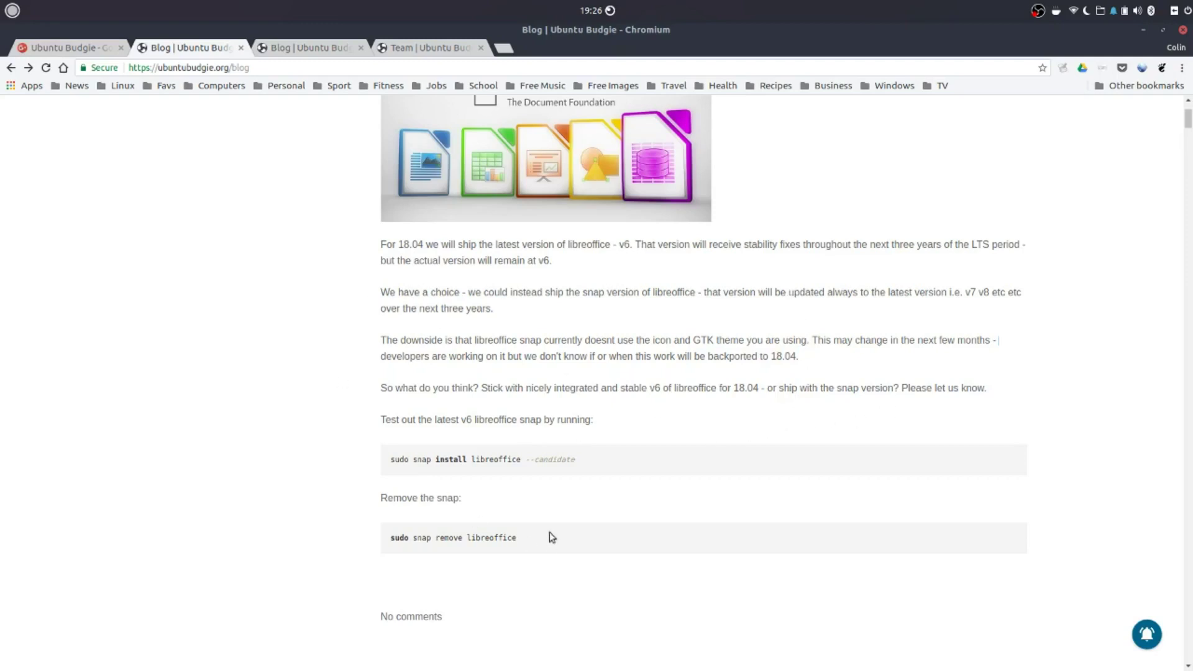
scroll(551, 535, "down", 4)
scroll(415, 351, "up", 2)
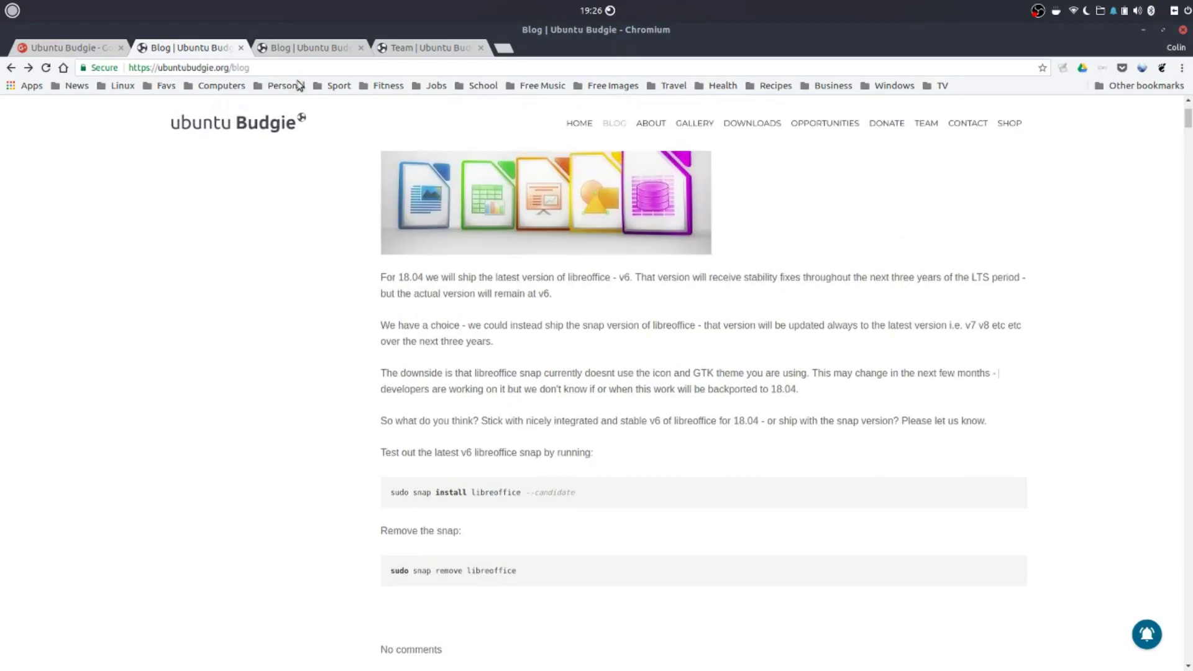
left_click(1144, 30)
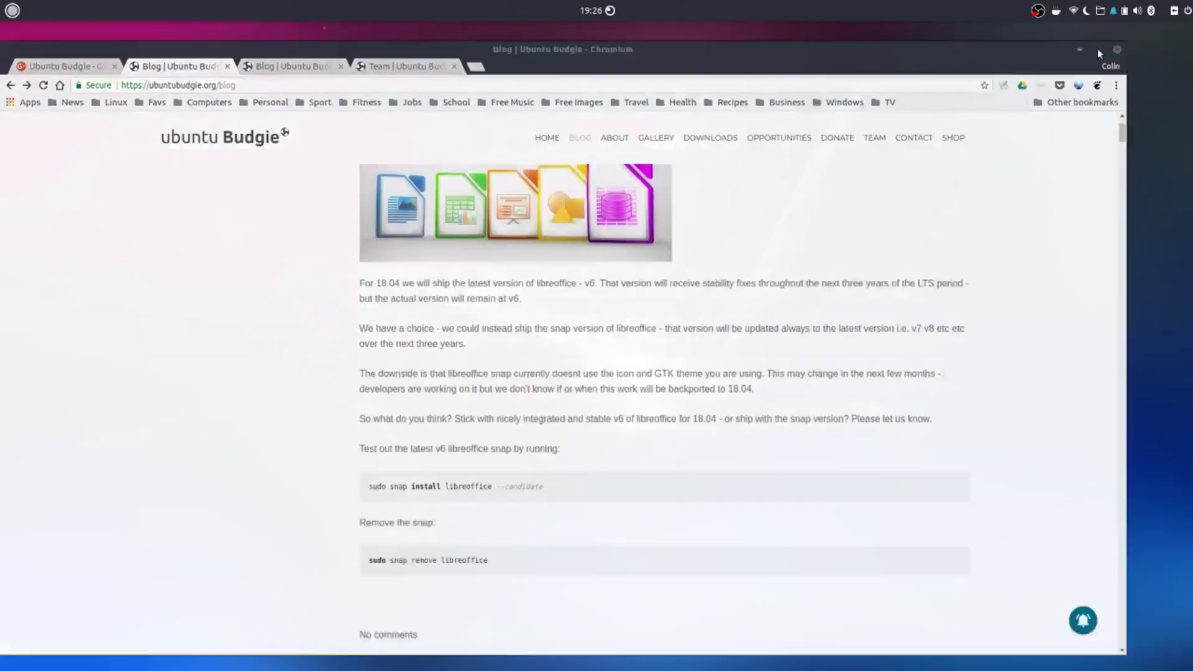
Launch the native LibreOffice Calc from the Budgie Menu's Office category
left_click(13, 11)
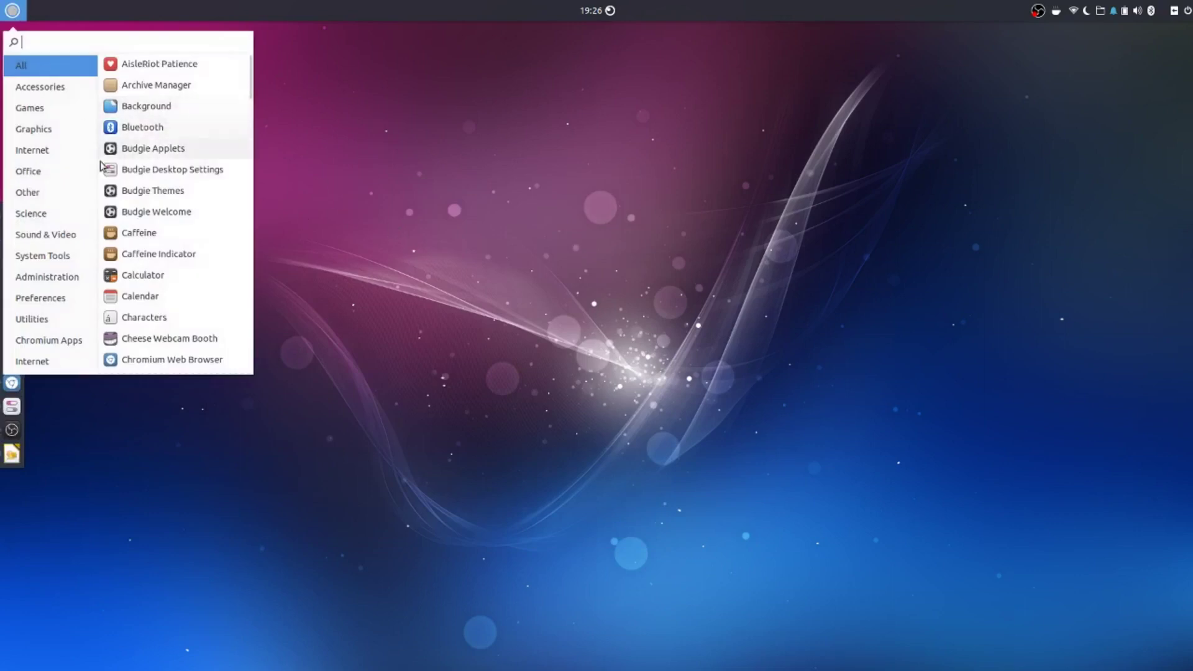
left_click(36, 176)
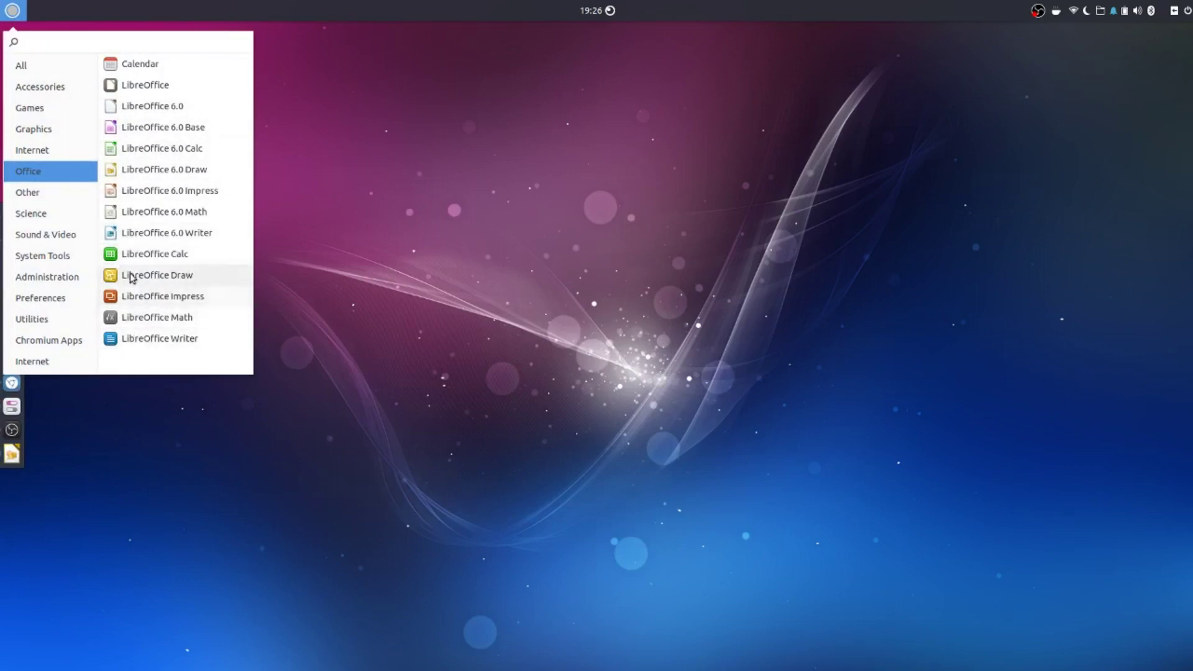
left_click(11, 12)
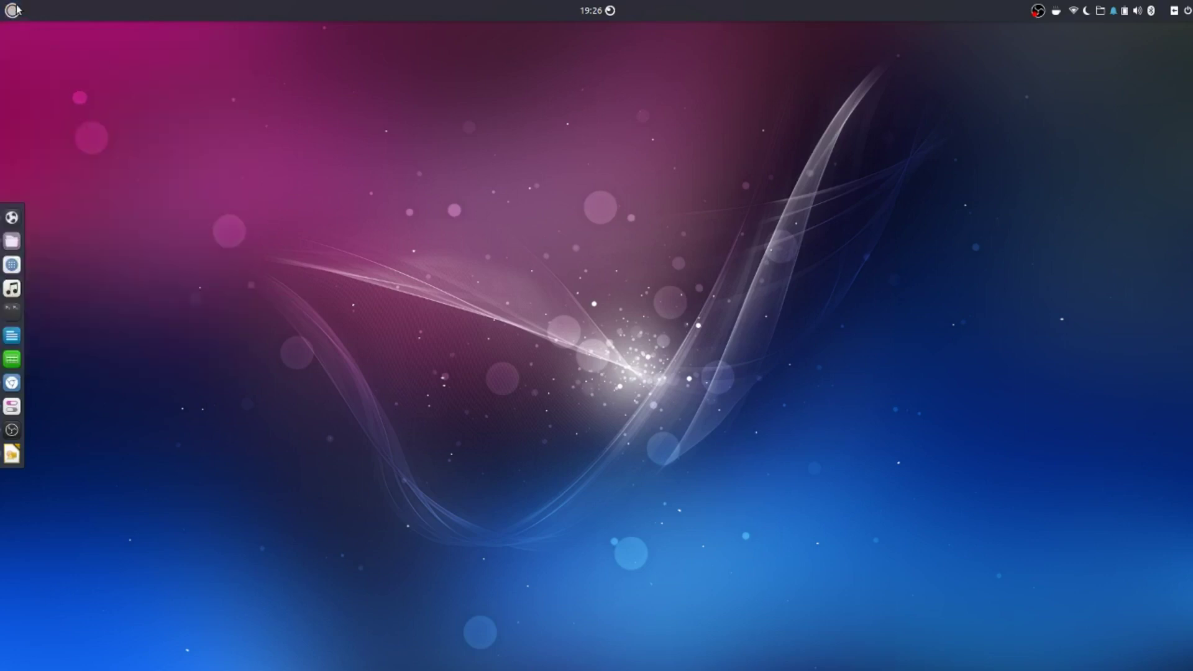
left_click(13, 10)
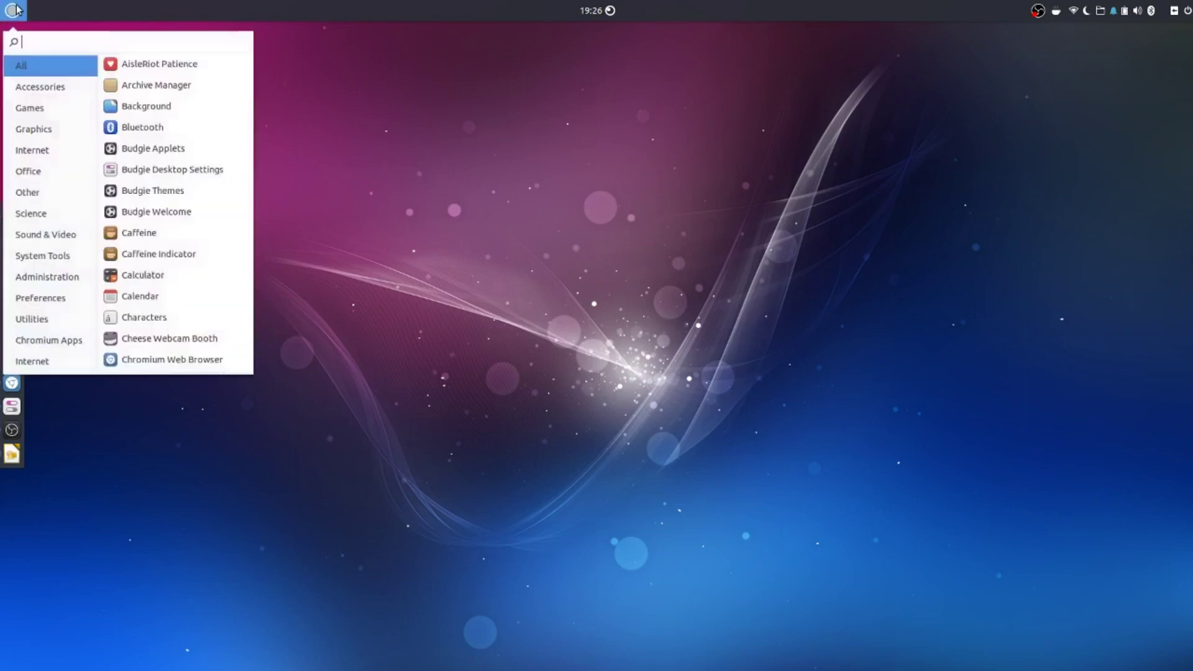
left_click(29, 172)
left_click(137, 254)
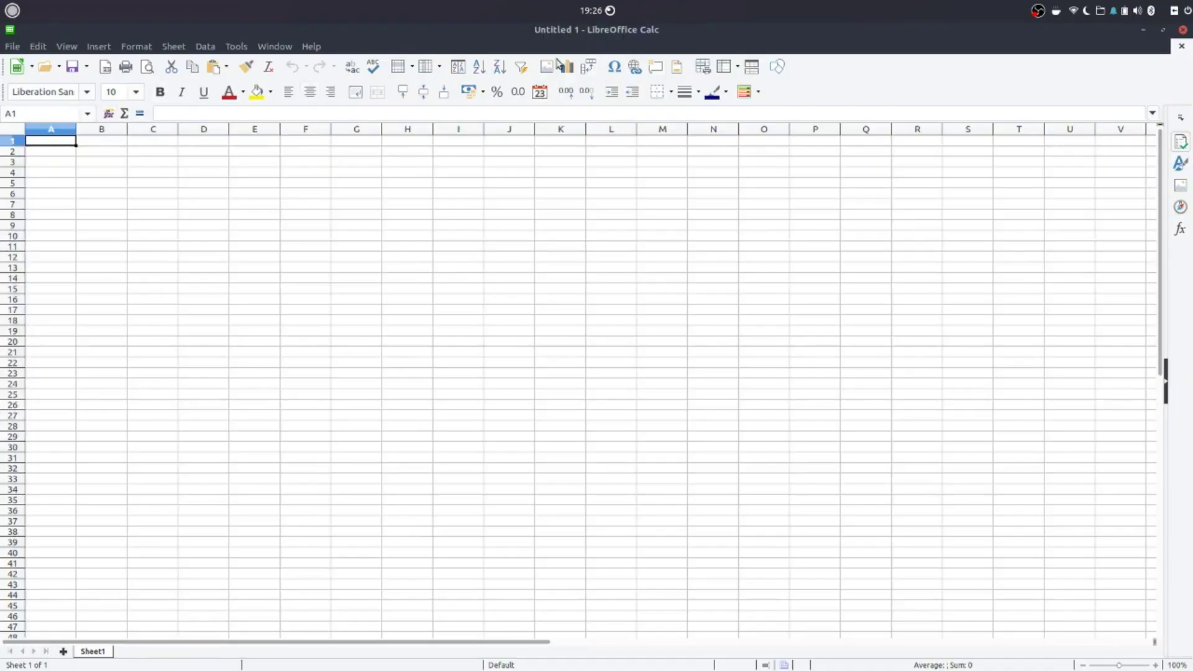
Bring up Calc's Save As dialog for the Documents folder, then cancel without saving
left_click(11, 47)
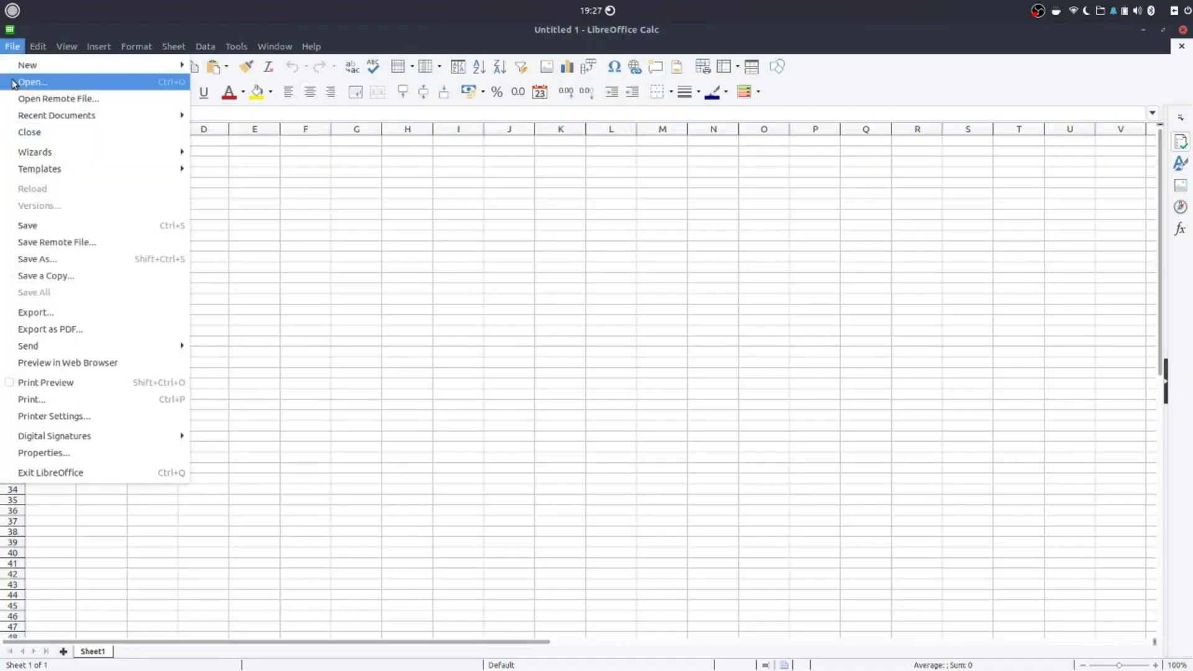
left_click(29, 259)
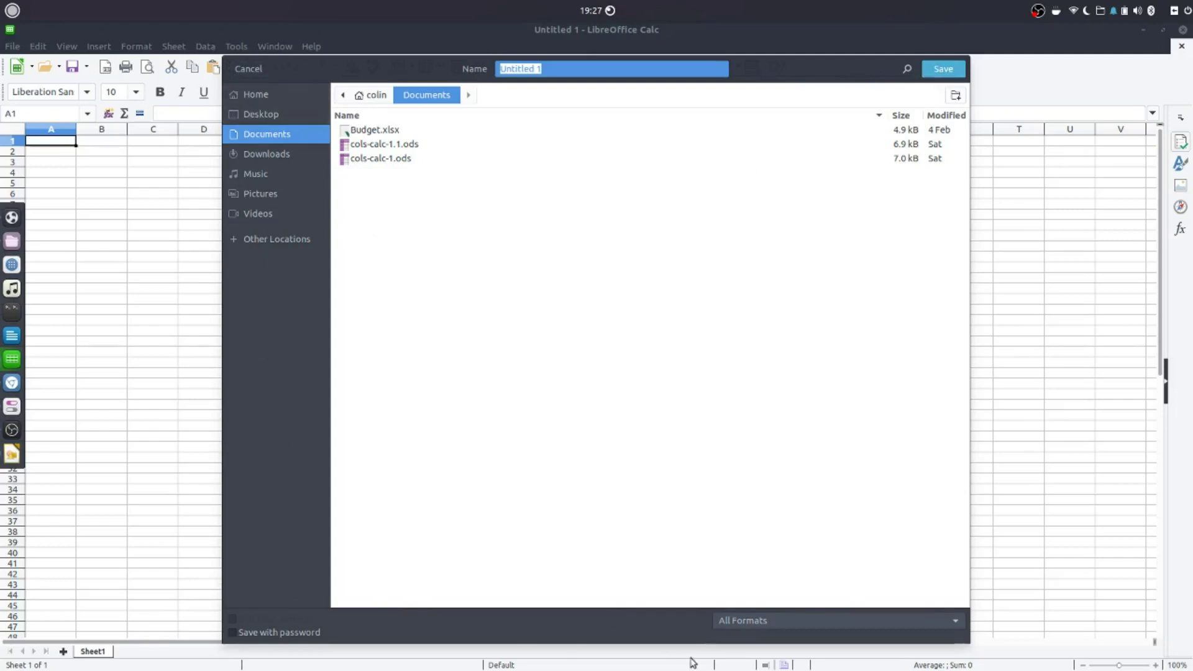
left_click(259, 69)
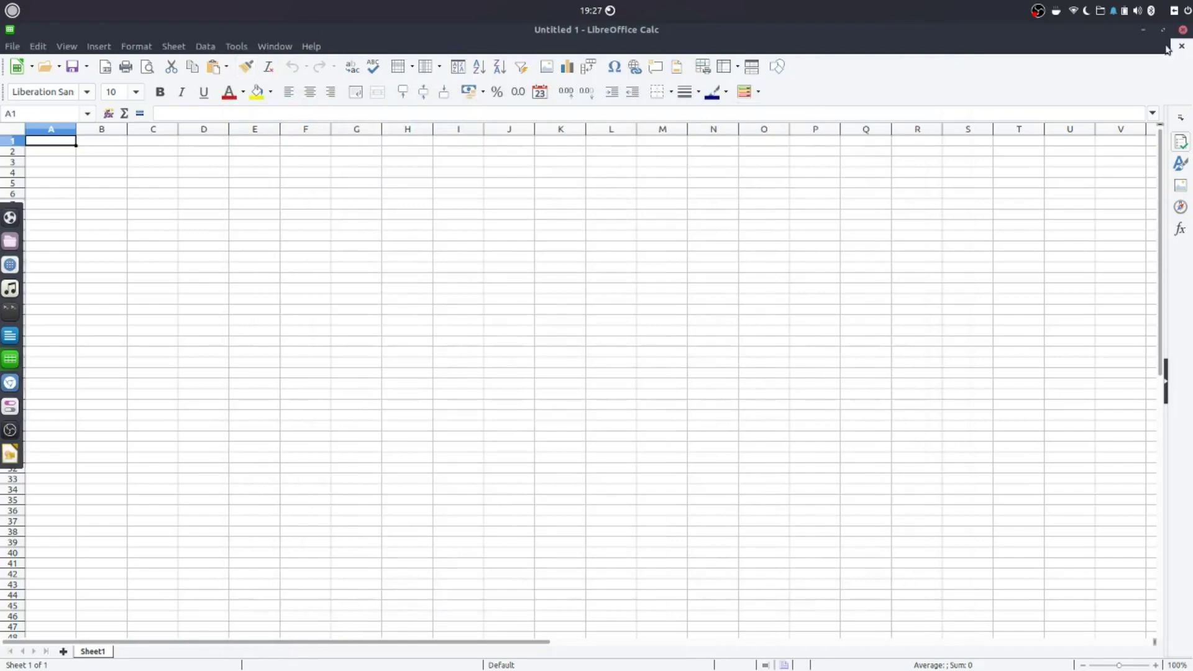
left_click(1180, 30)
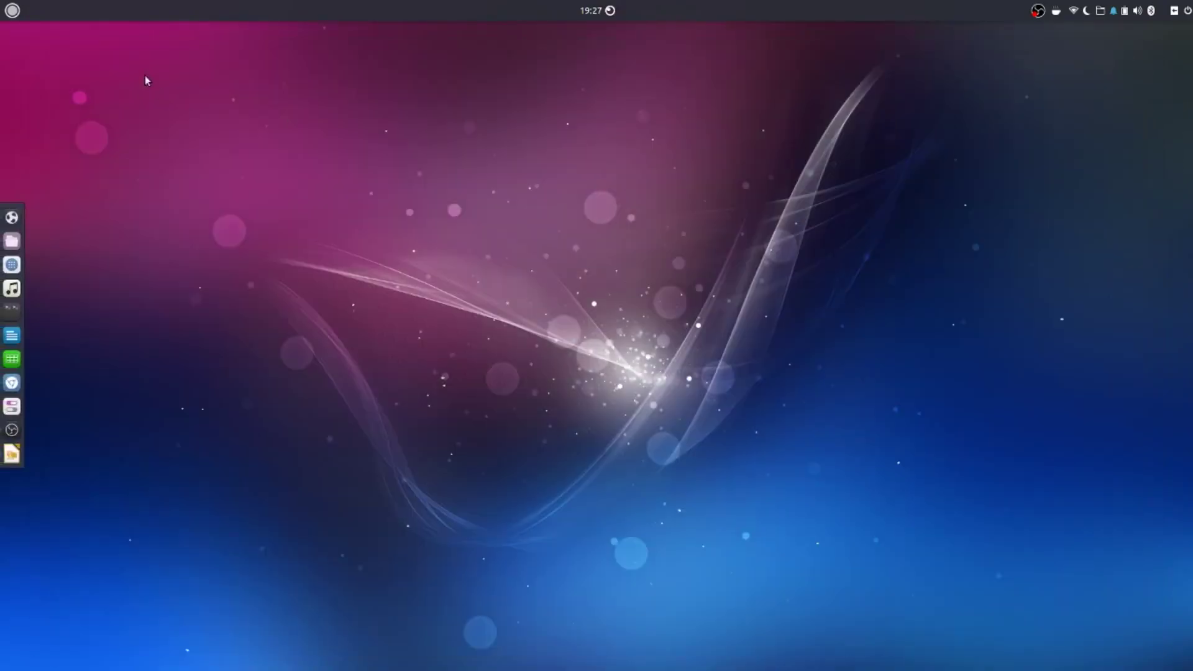
left_click(11, 10)
left_click(27, 174)
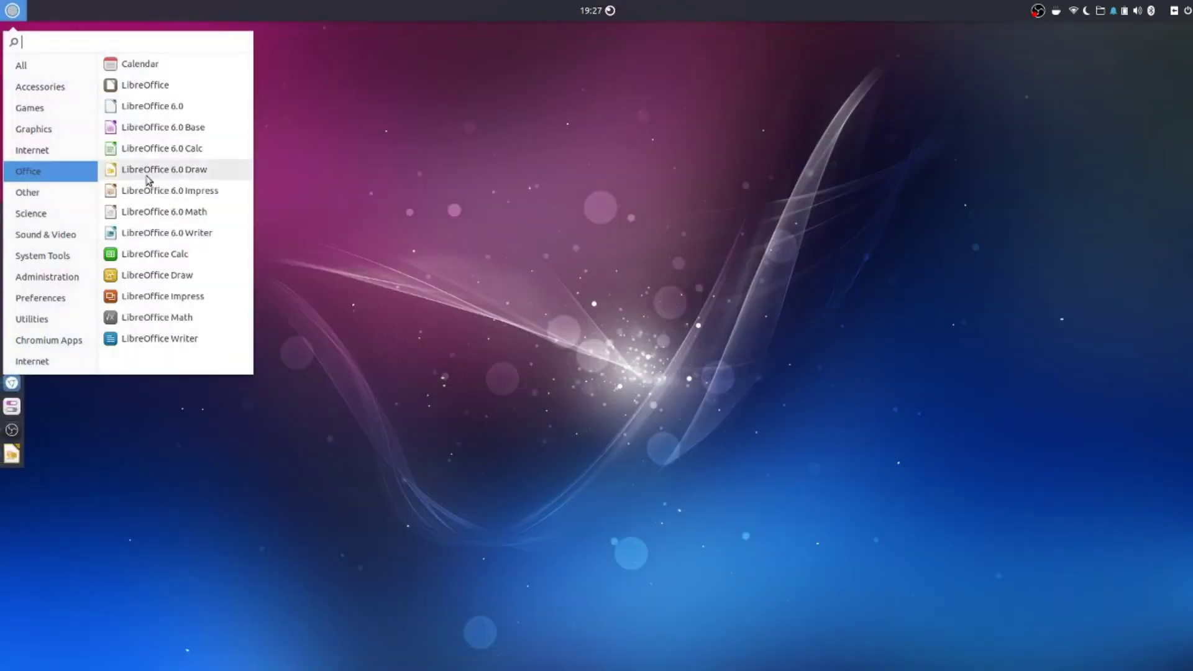
left_click(187, 149)
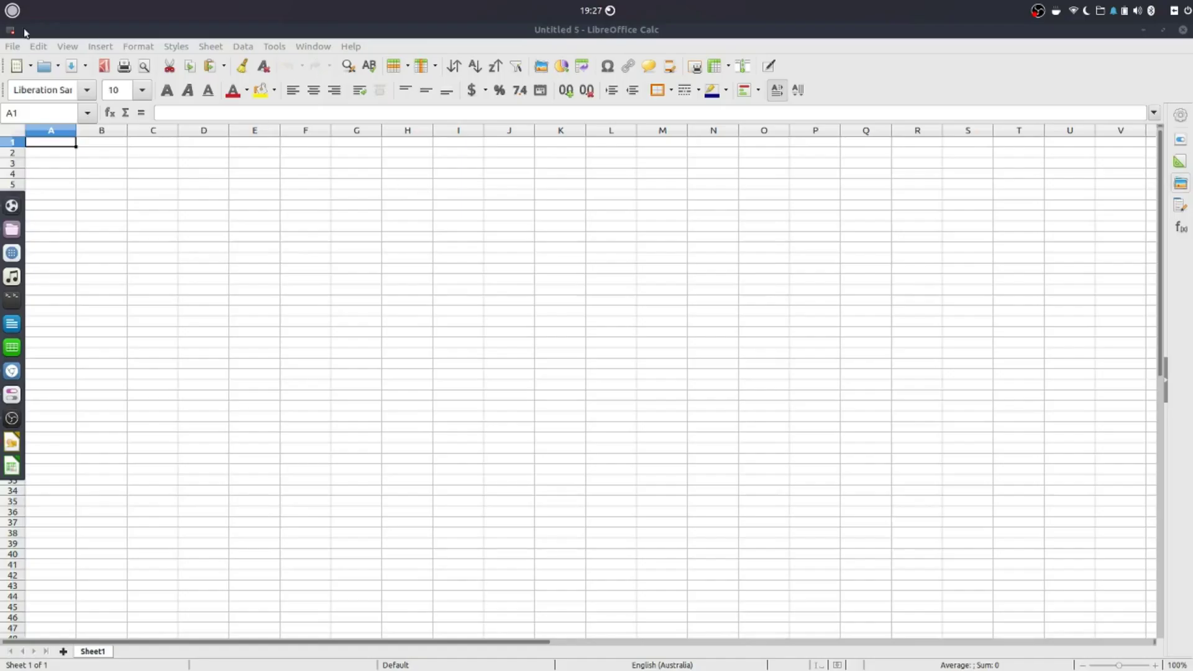
left_click(13, 47)
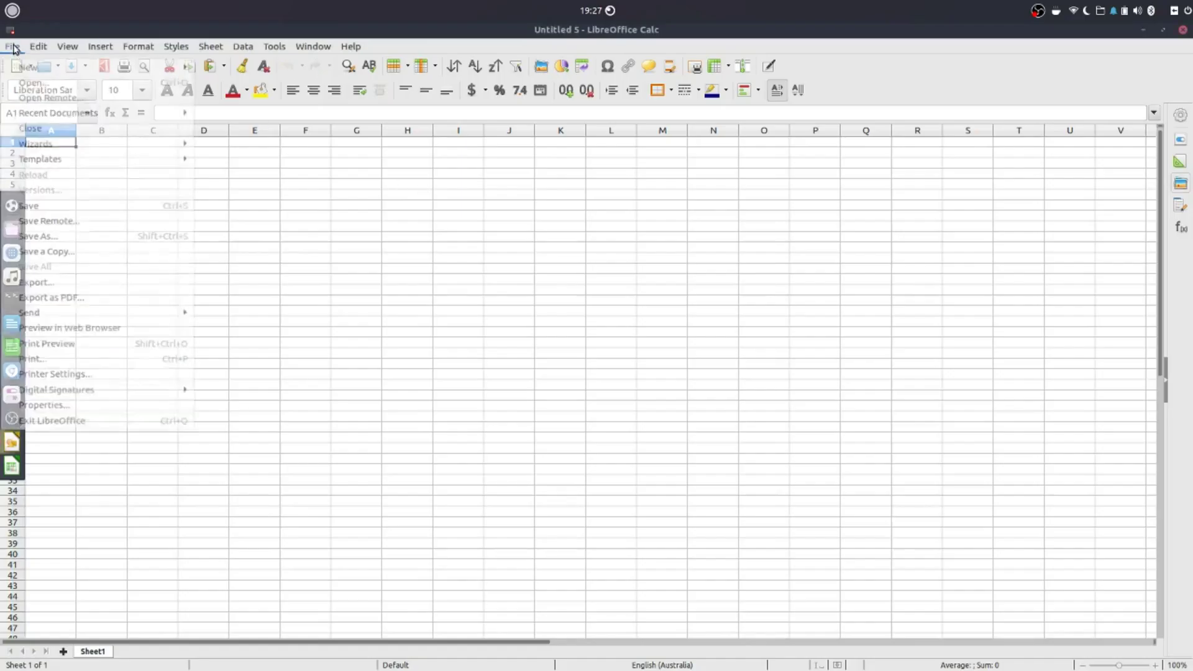
left_click(43, 236)
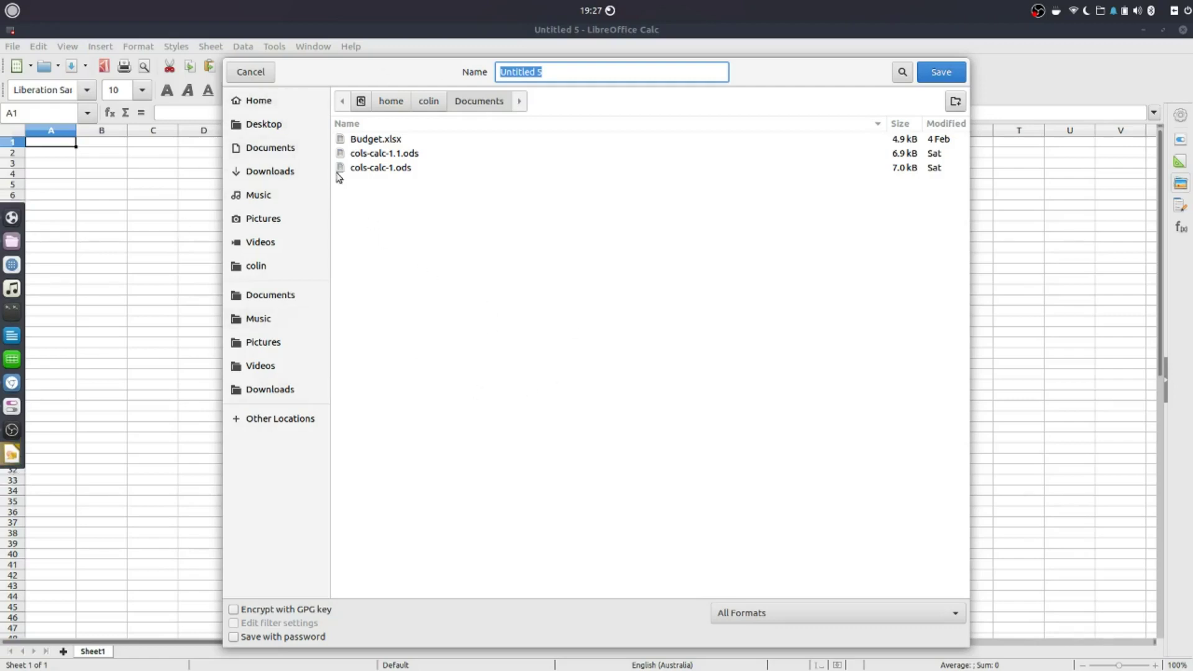
left_click(254, 77)
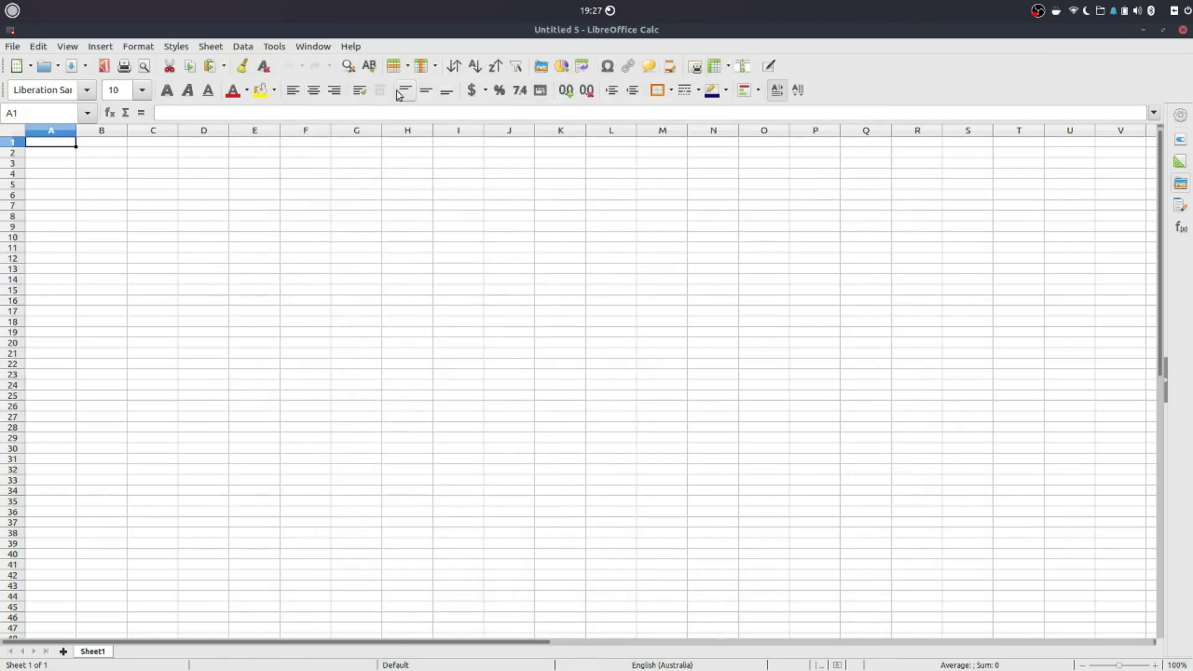
Browse the icon styles under Tools > Options > View, keep Elementary, cancel, and close Calc
left_click(274, 46)
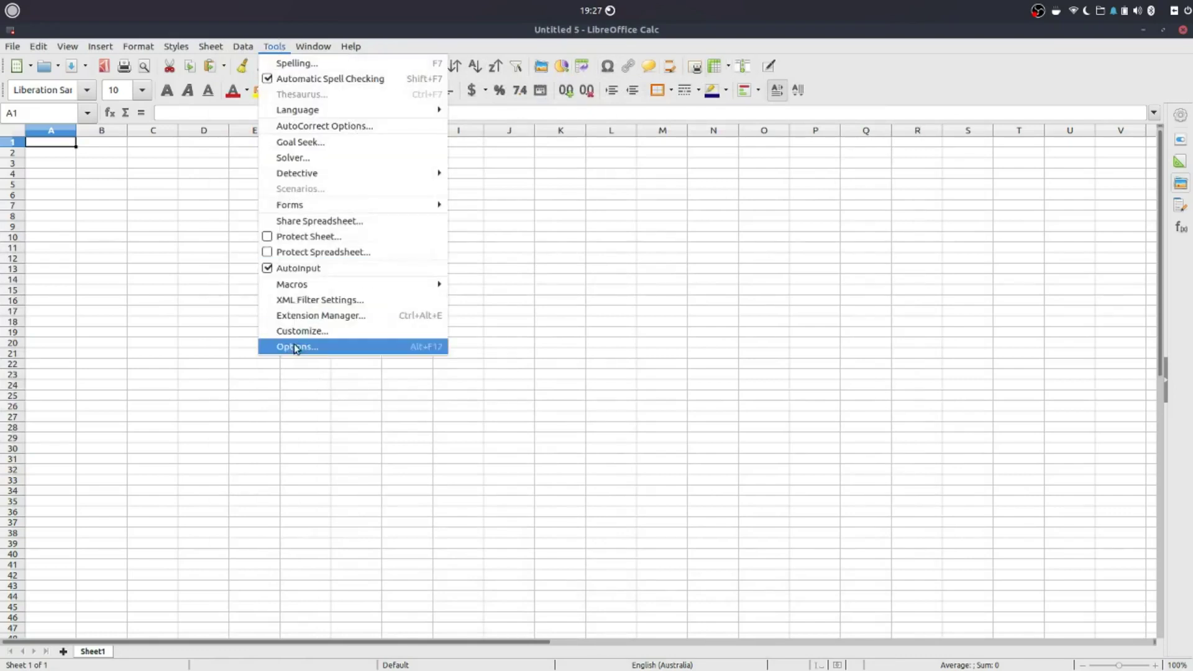
left_click(295, 347)
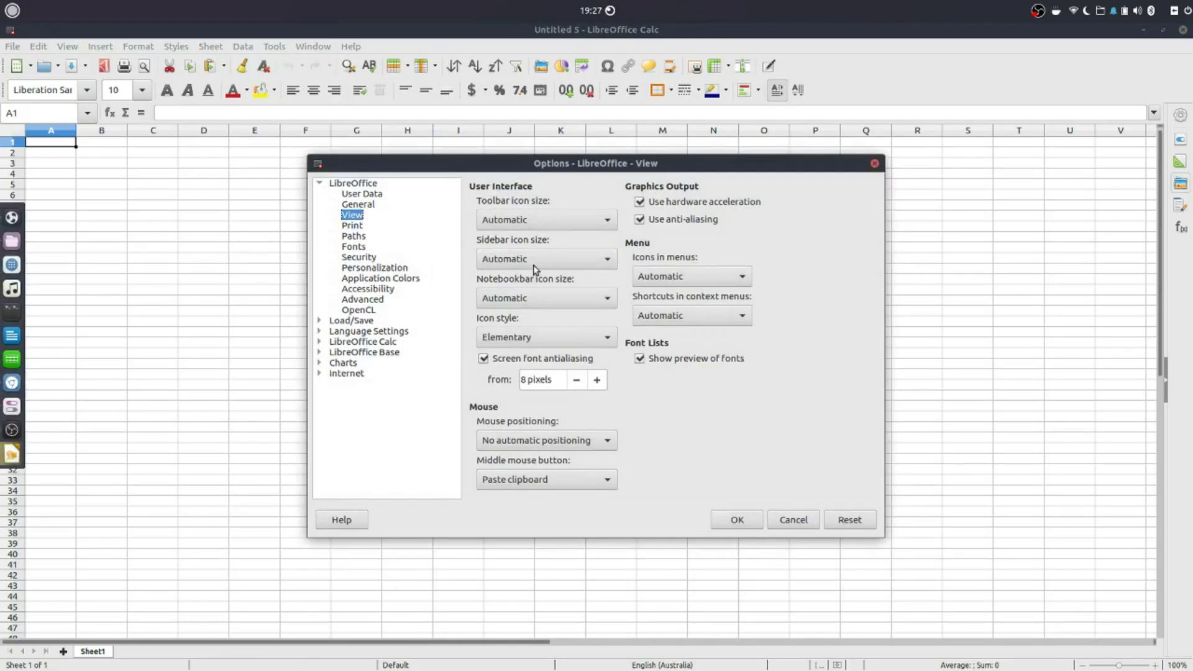
left_click(561, 338)
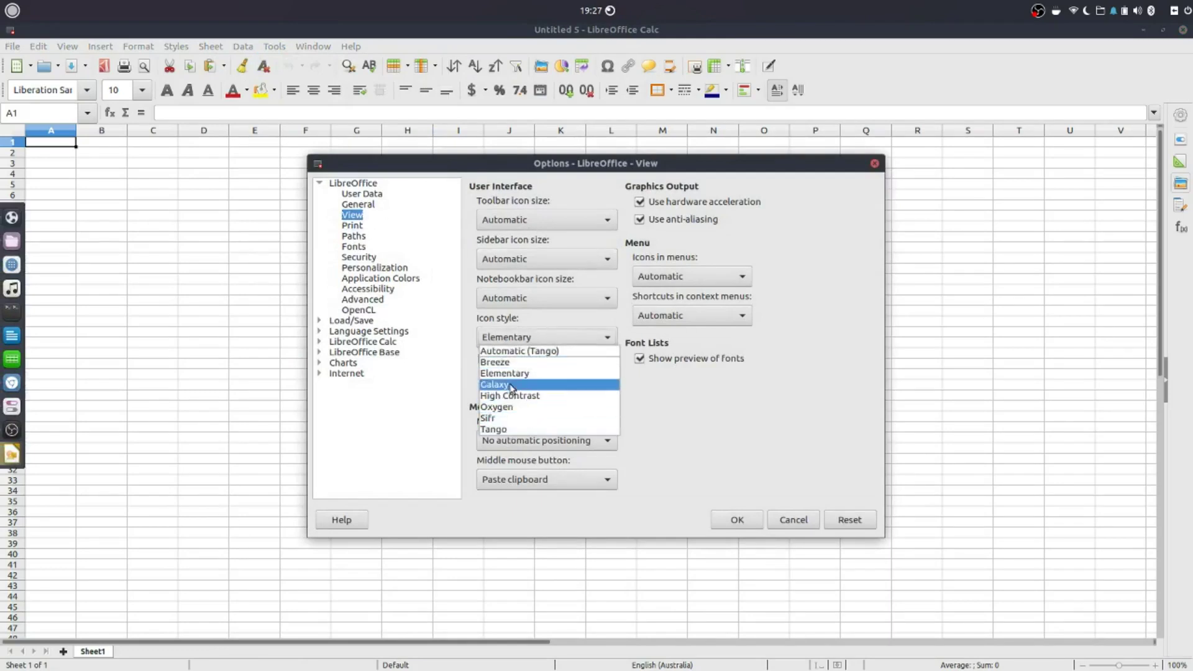
key("Escape")
left_click(793, 521)
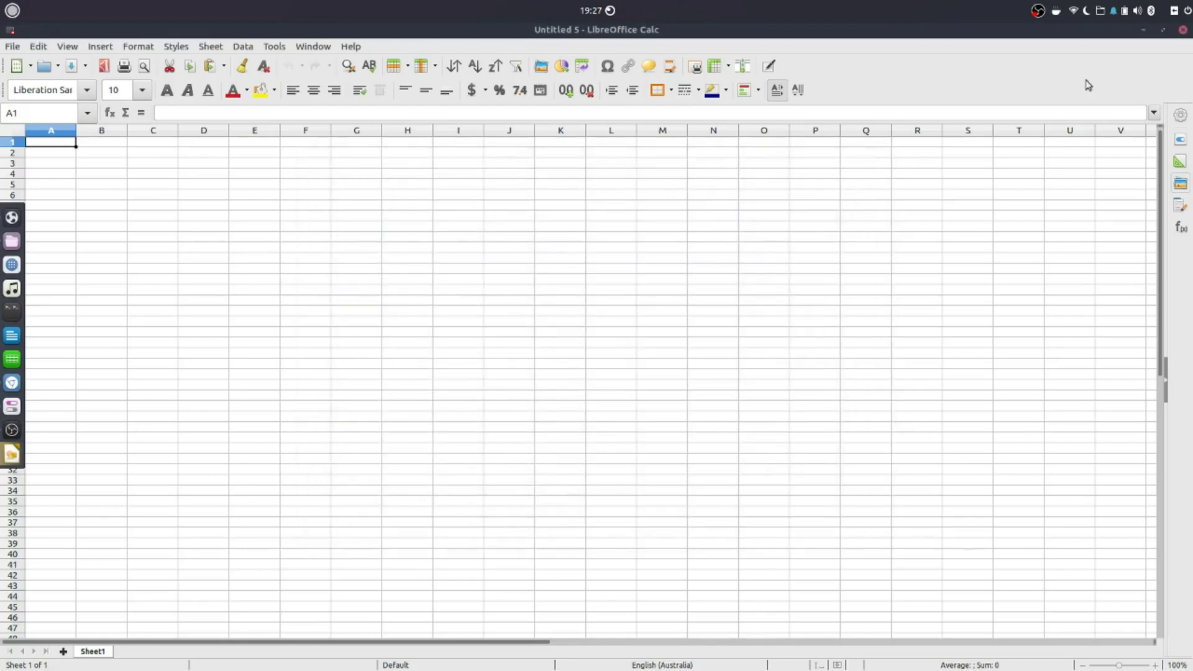
left_click(1183, 30)
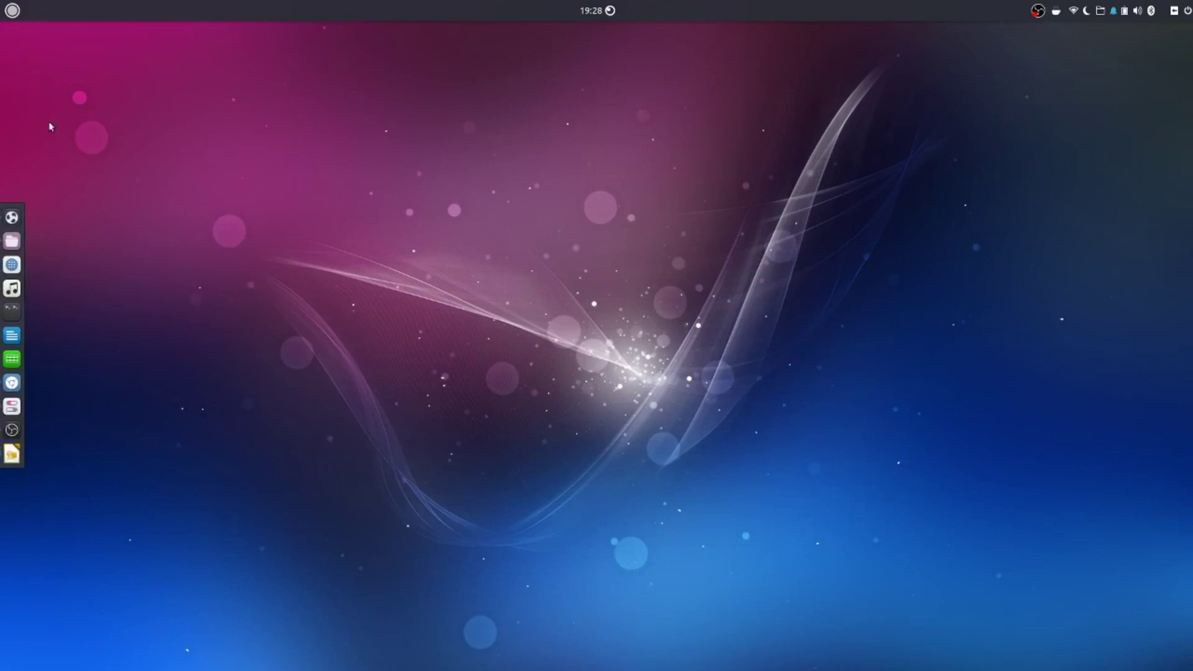
Open Files on the Documents folder, then minimize it, restore it, and minimize it again
left_click(13, 242)
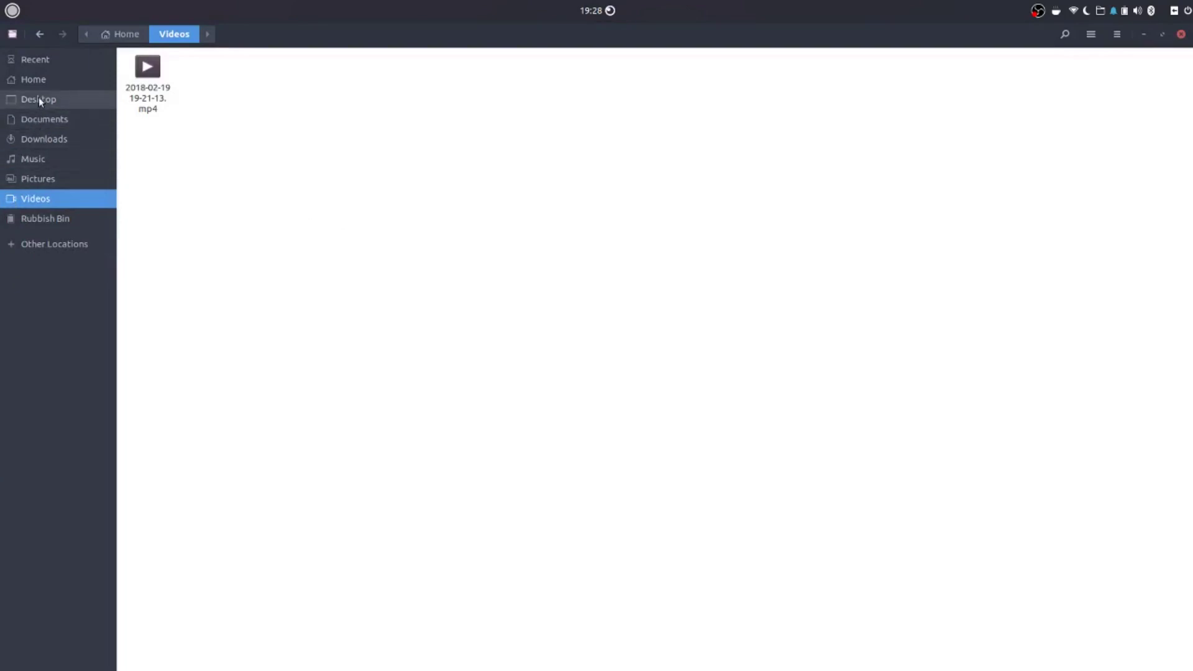
left_click(34, 118)
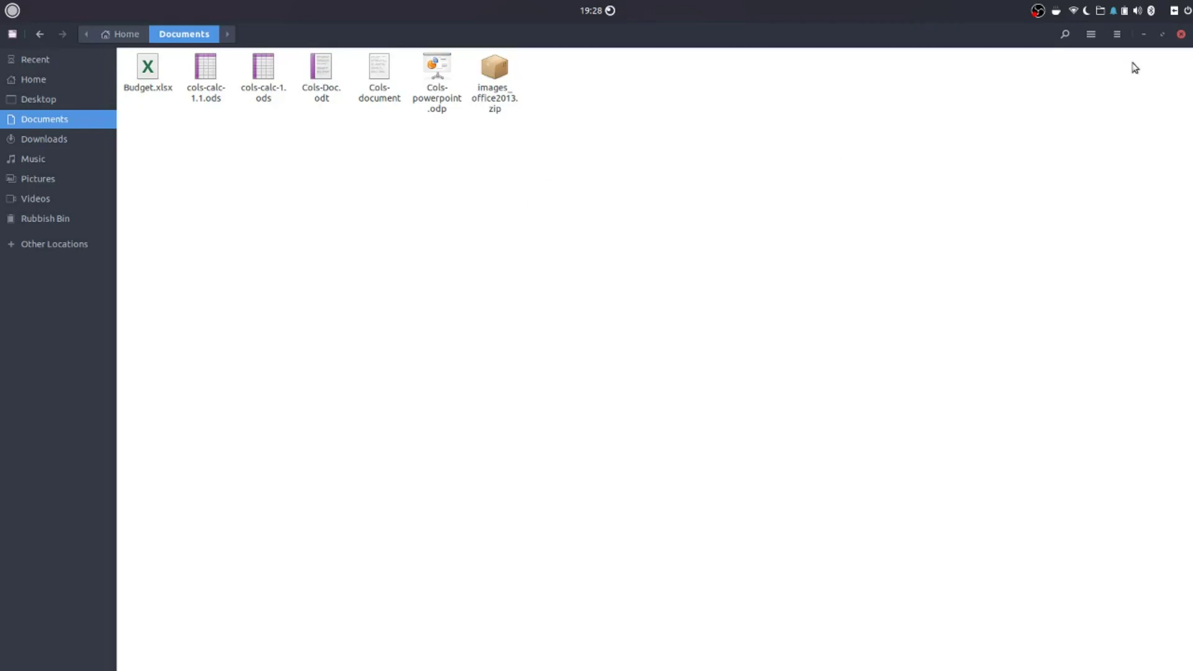
left_click(1143, 35)
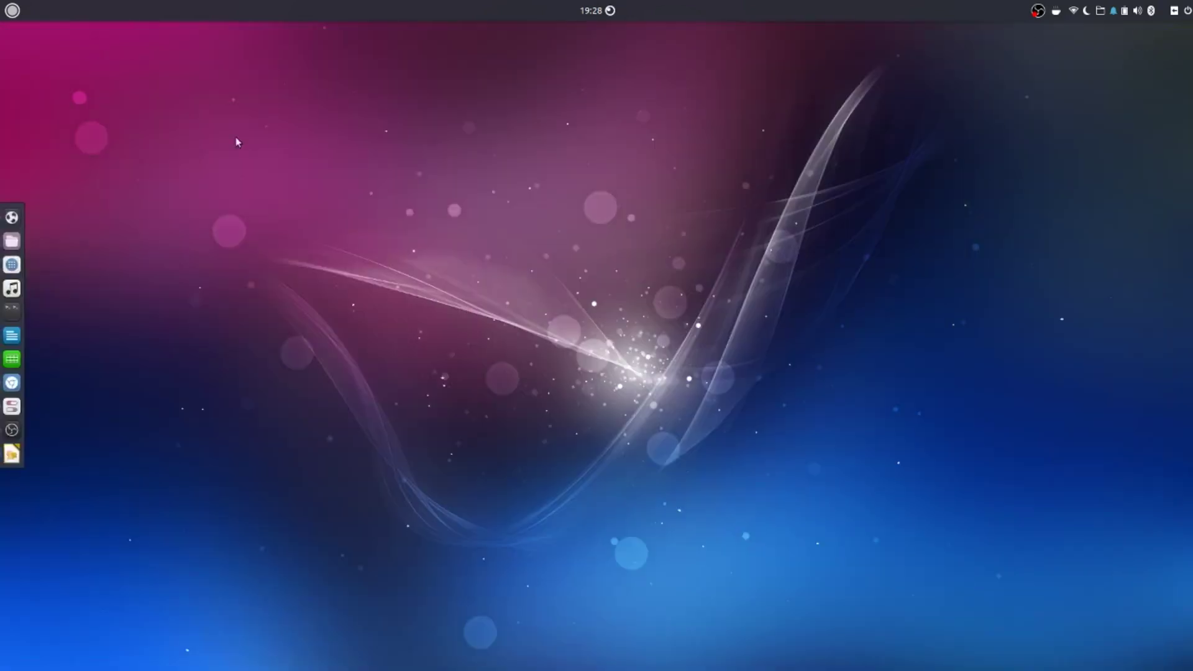
left_click(12, 241)
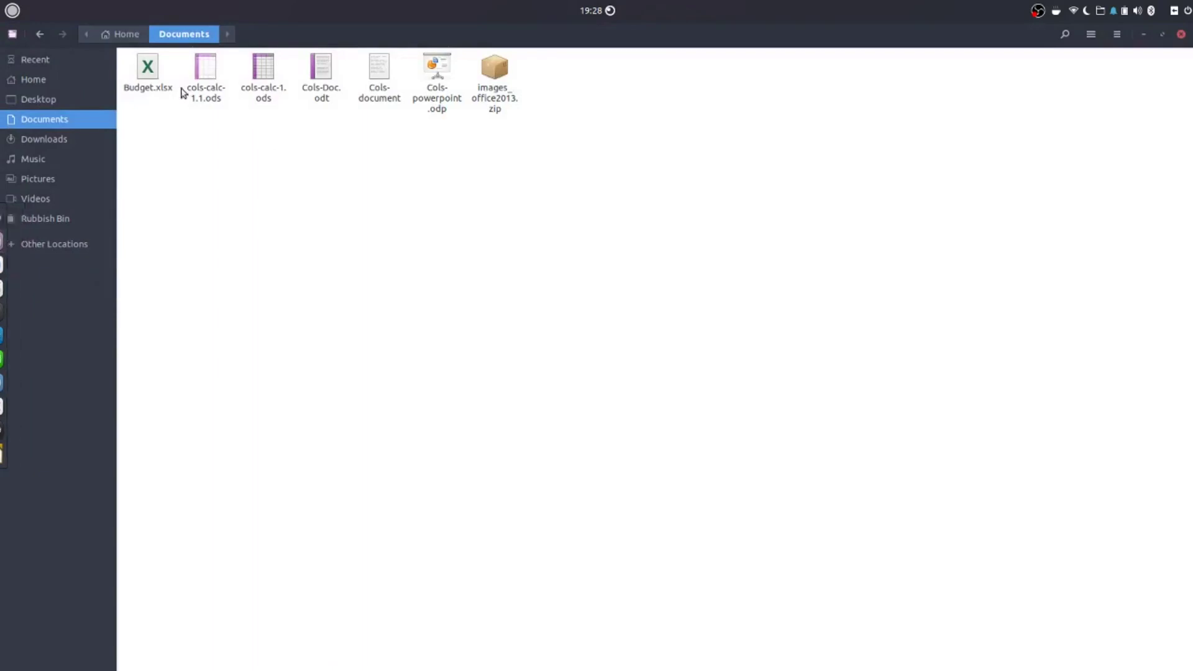
left_click(1142, 32)
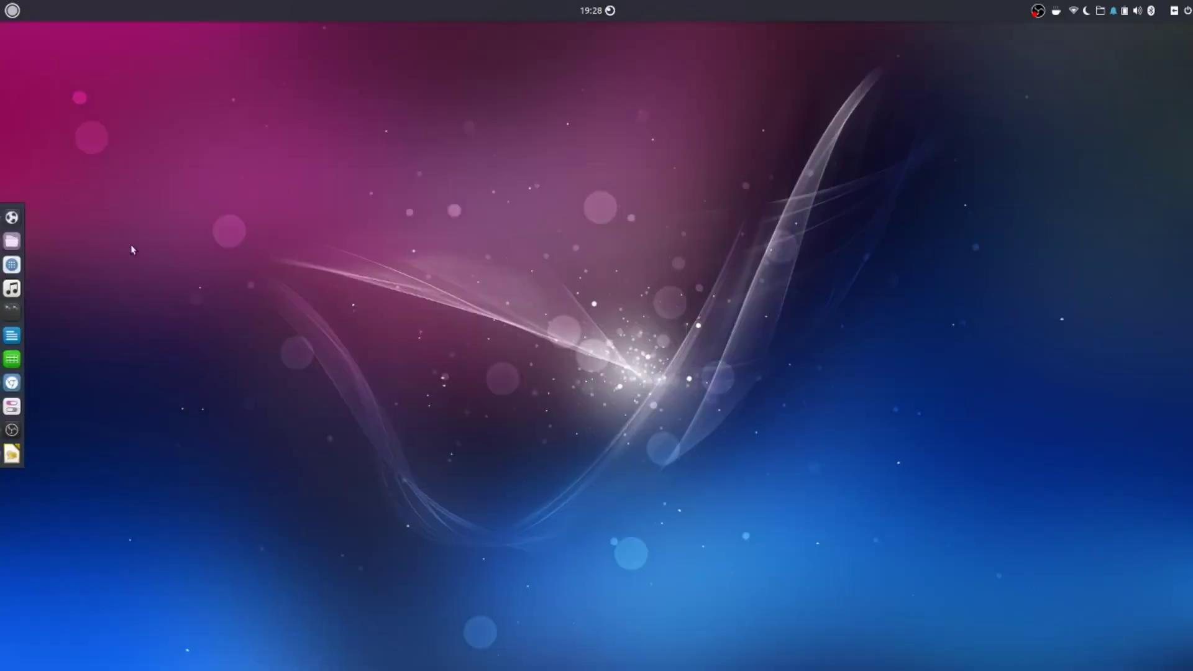
Launch LibreOffice Calc from the Office menu and save the empty sheet as my-calc.ods
left_click(11, 12)
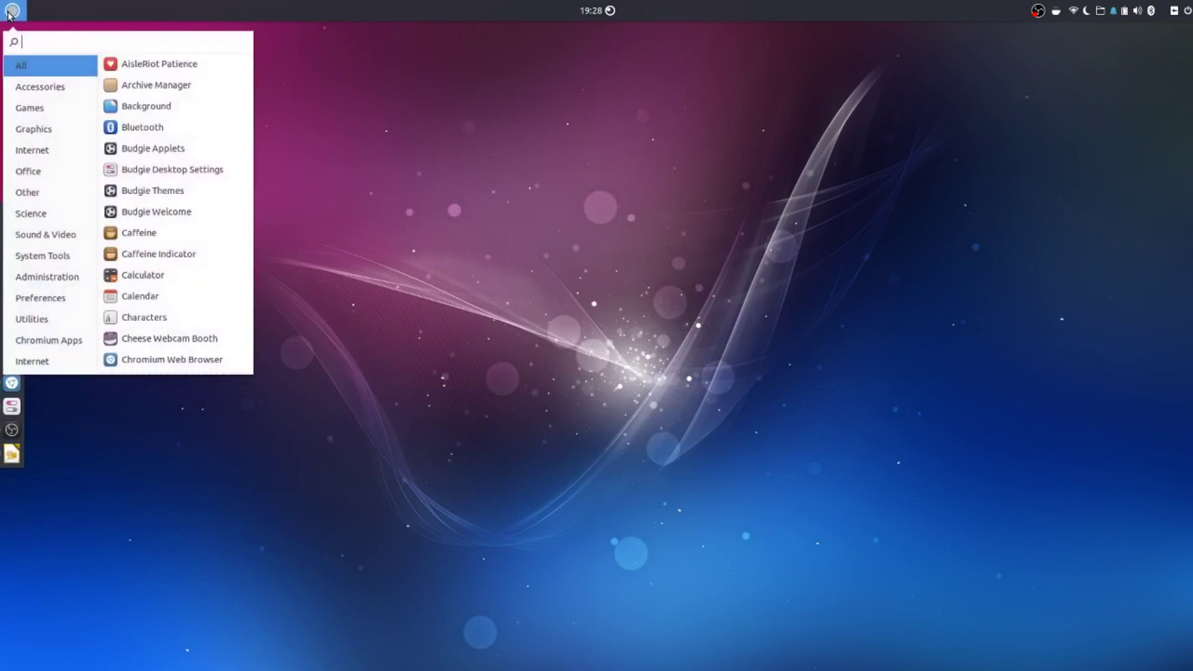
left_click(26, 171)
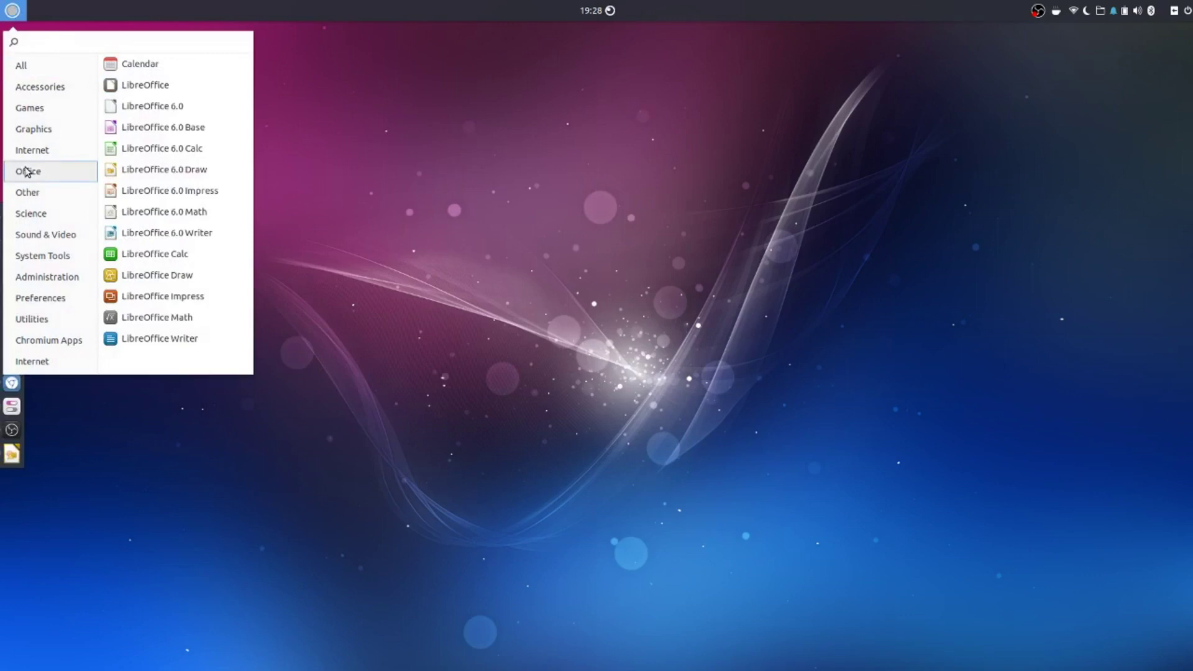
left_click(133, 257)
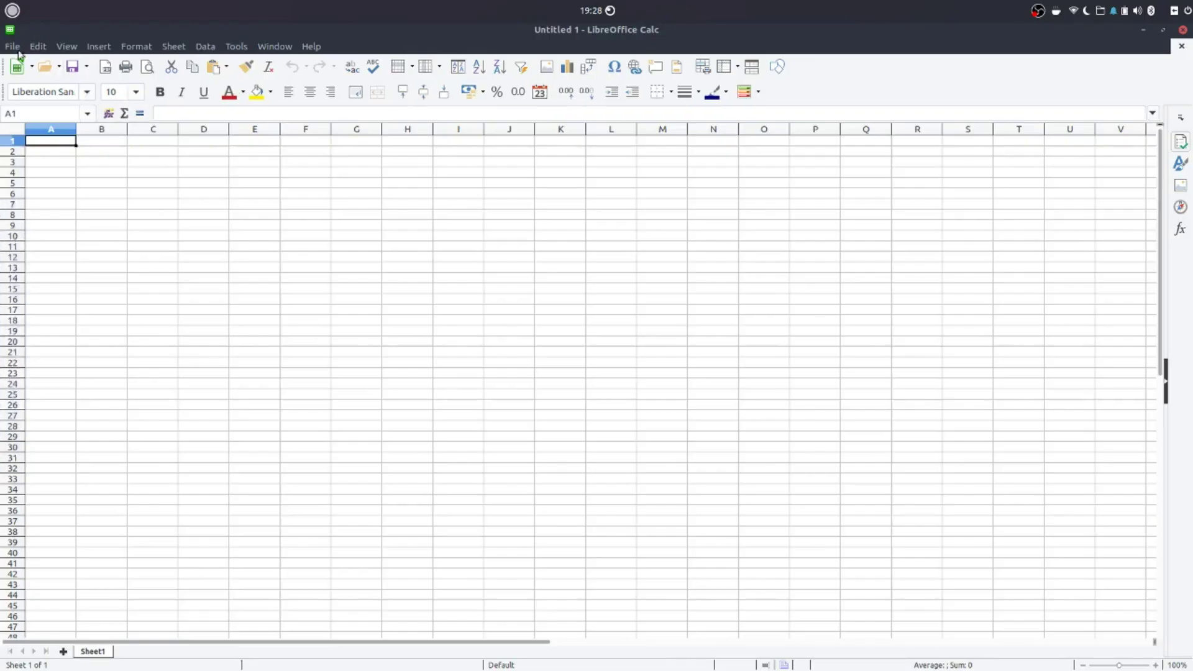
left_click(11, 46)
left_click(39, 259)
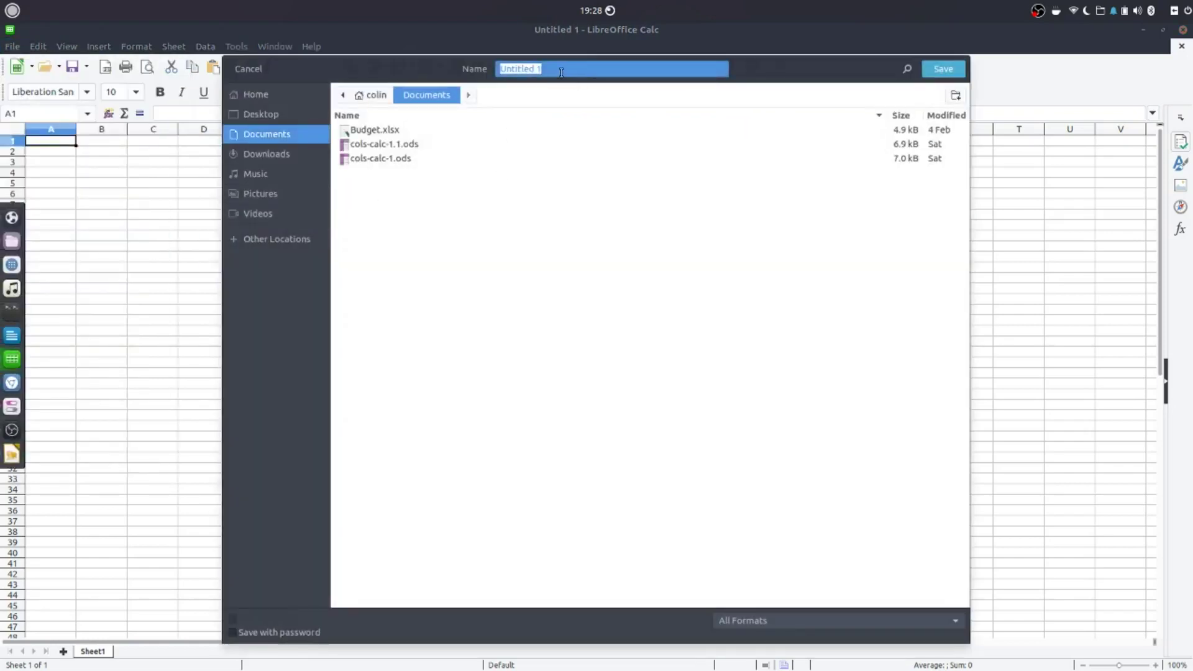
type("my-calc")
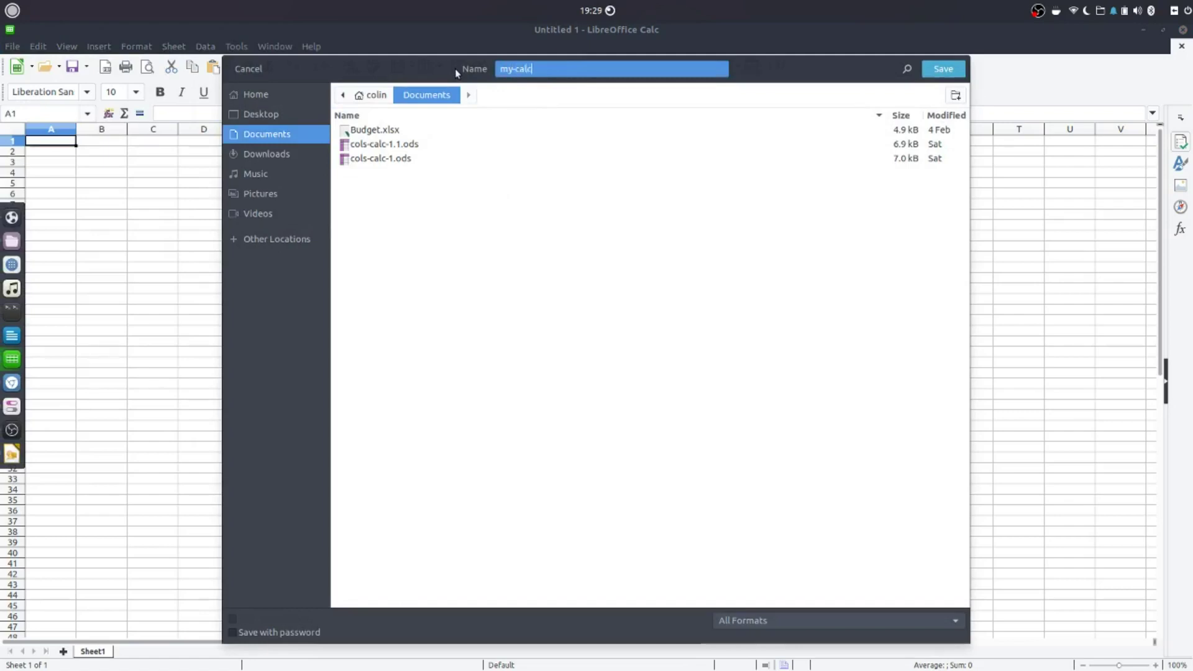
key("Return")
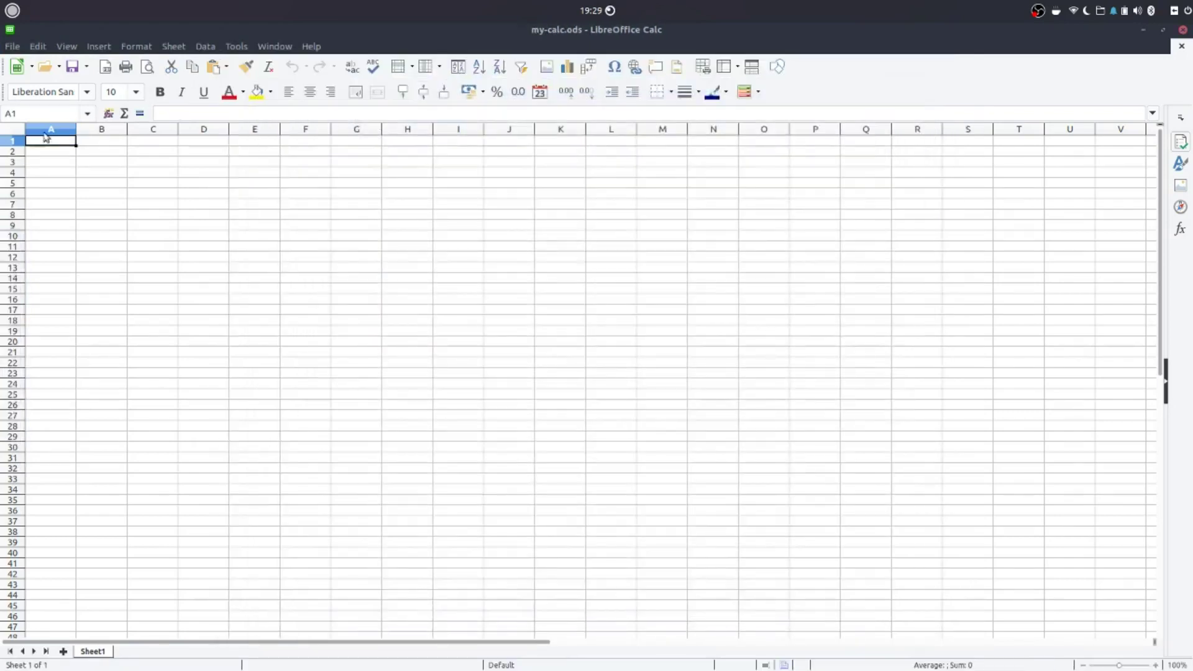
Confirm my-calc.ods appears in Documents in Files, then close the Calc spreadsheet
left_click(11, 241)
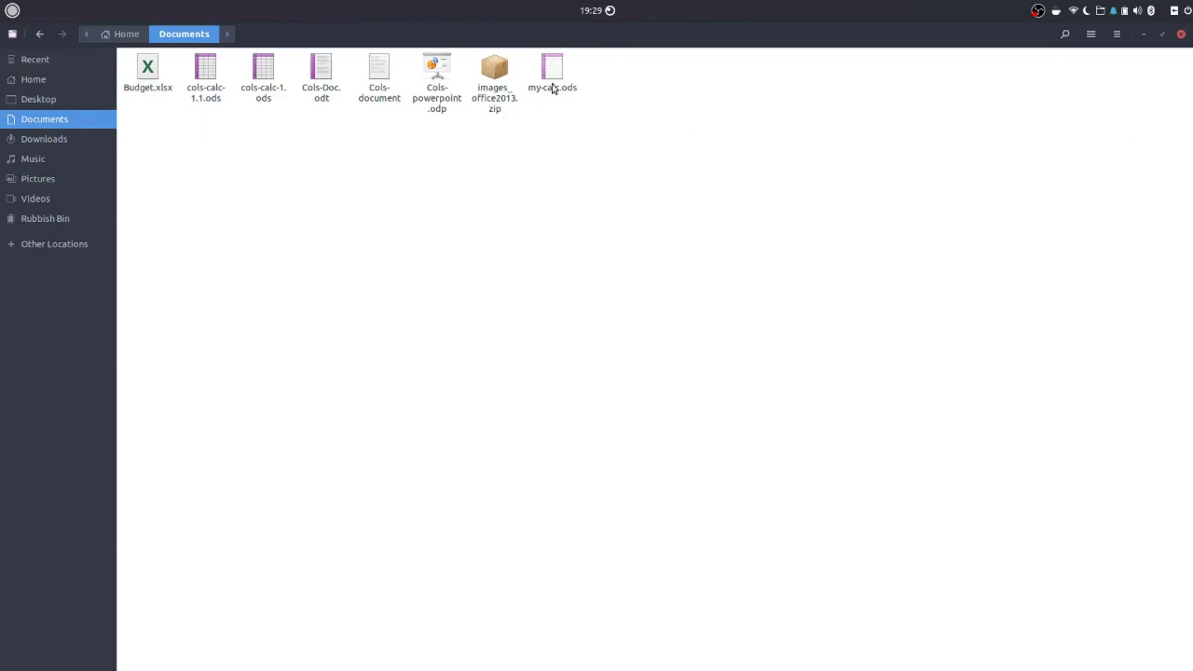
left_click(1144, 35)
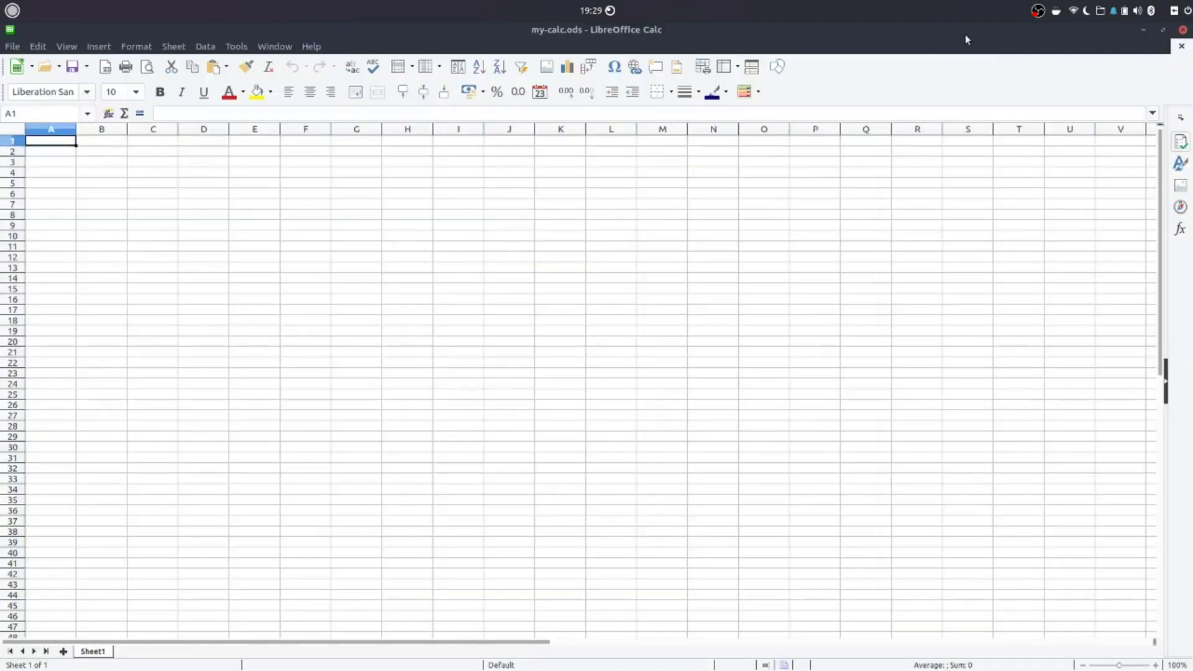
left_click(1184, 29)
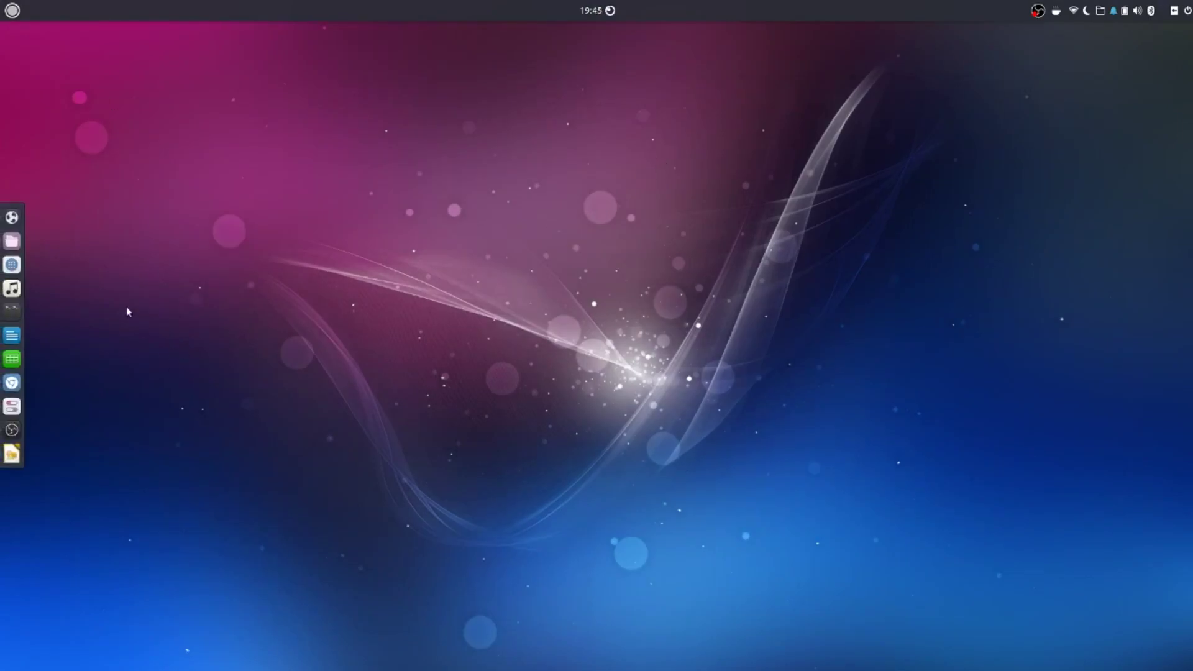
Bring back Files on Documents and set Budgie's icon theme to Papirus-Dark, leaving widgets unchanged
left_click(12, 240)
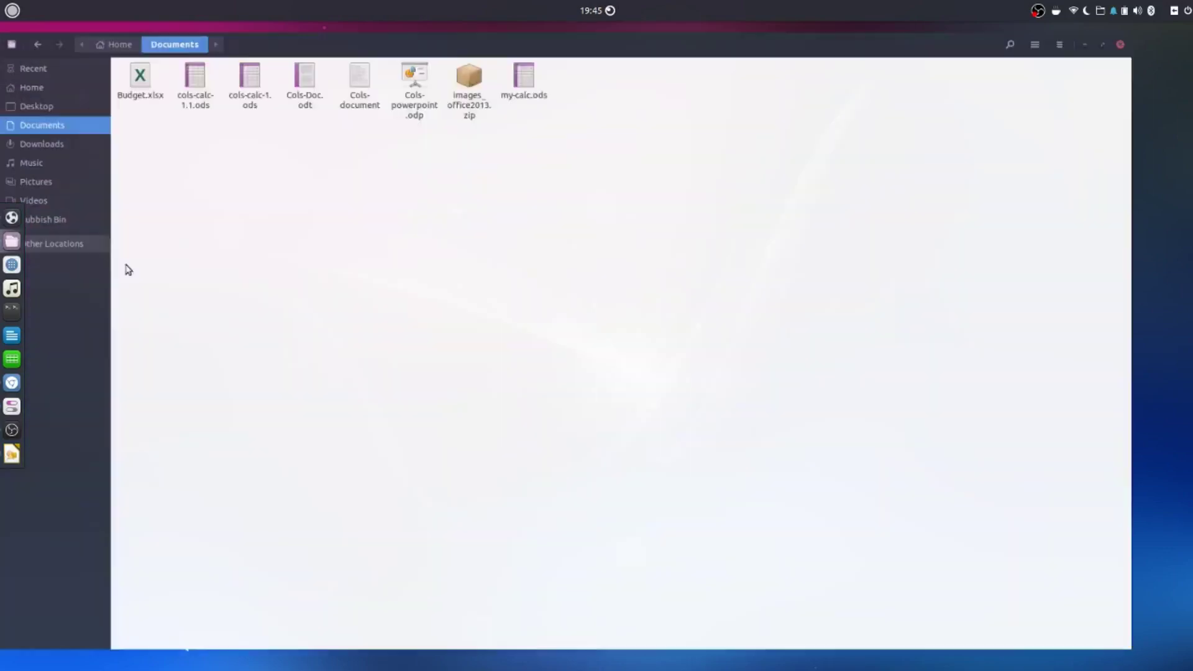
left_click(12, 406)
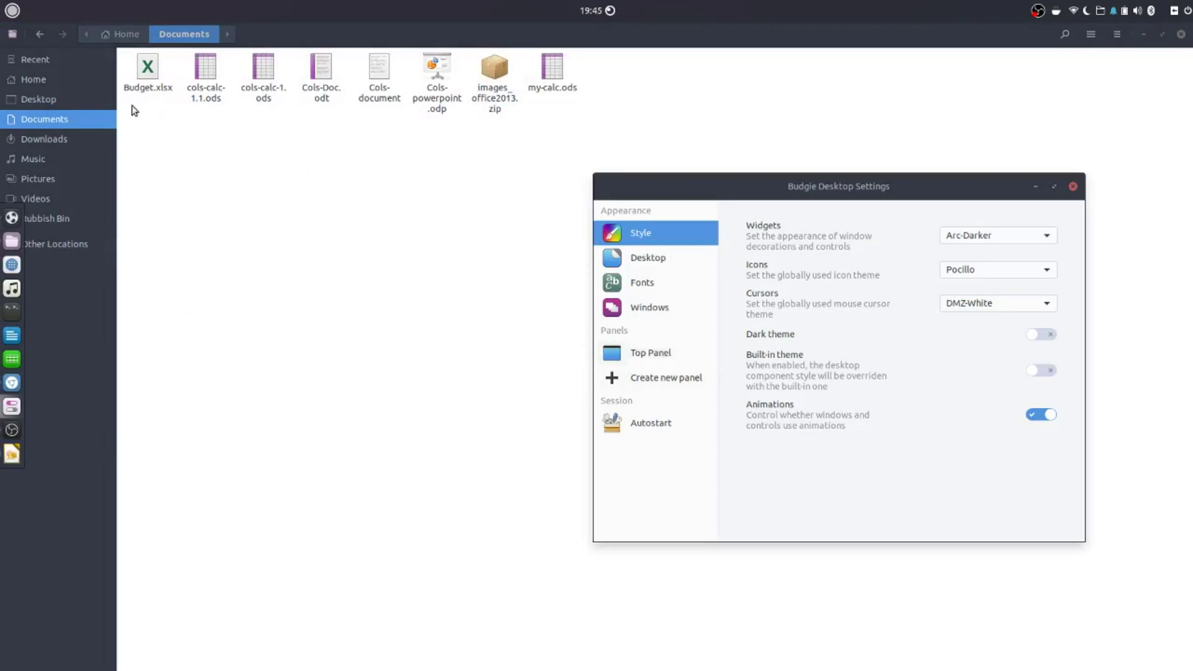
left_click(1028, 274)
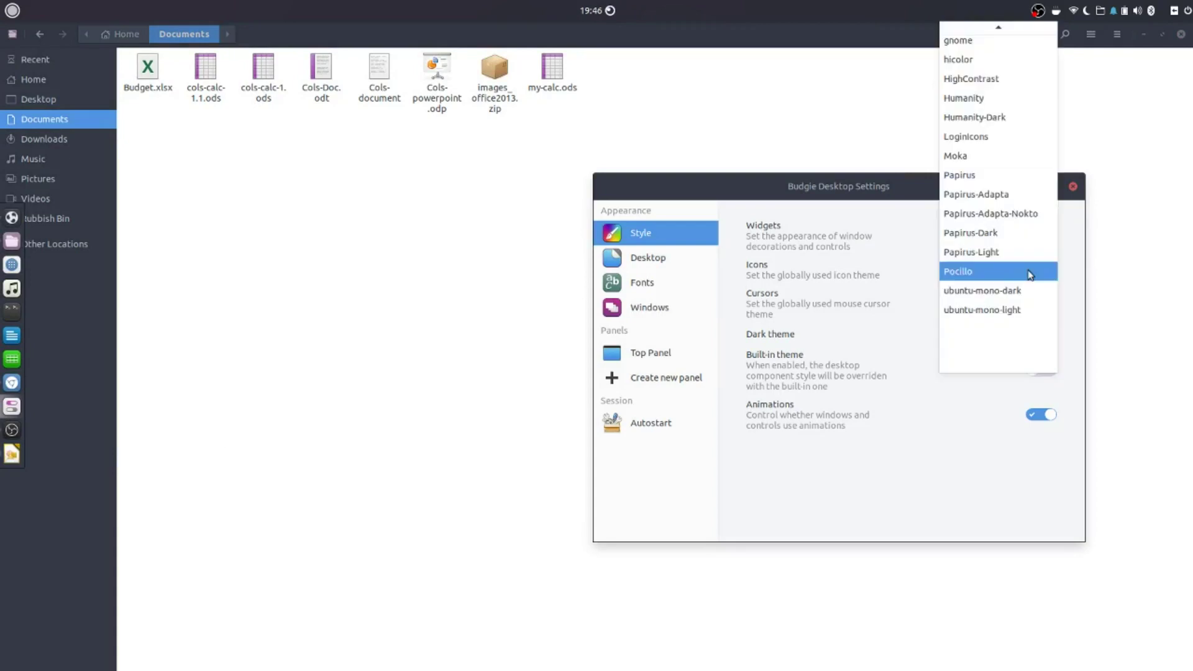
left_click(997, 232)
left_click(994, 234)
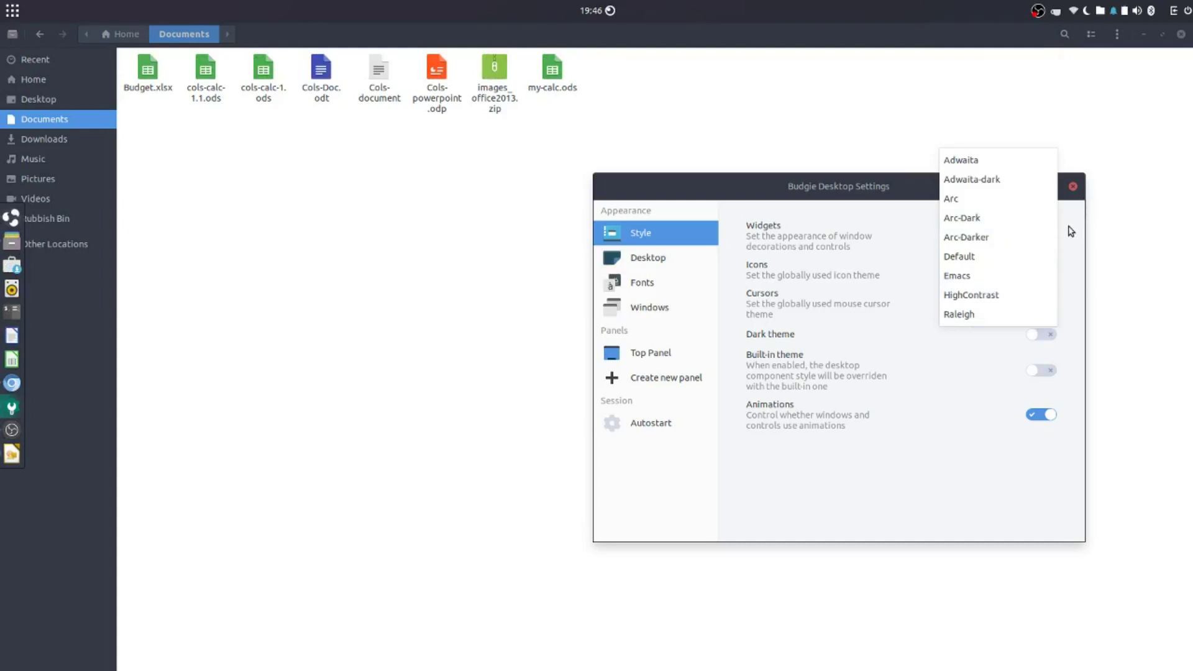
left_click(1069, 255)
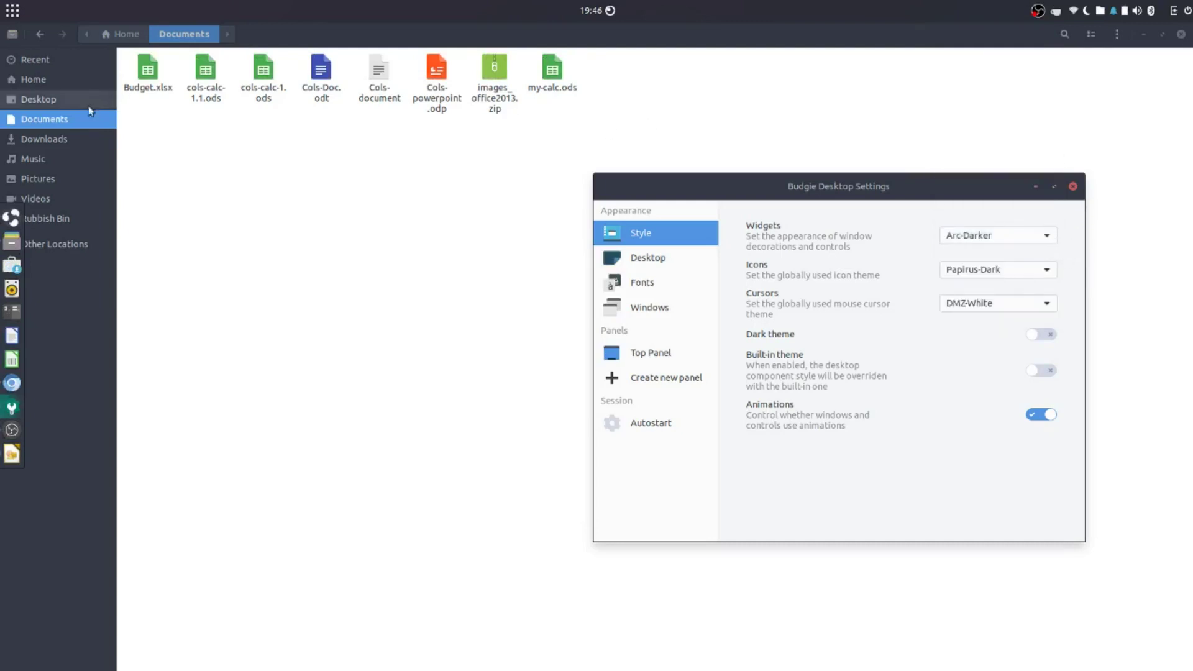
left_click(13, 10)
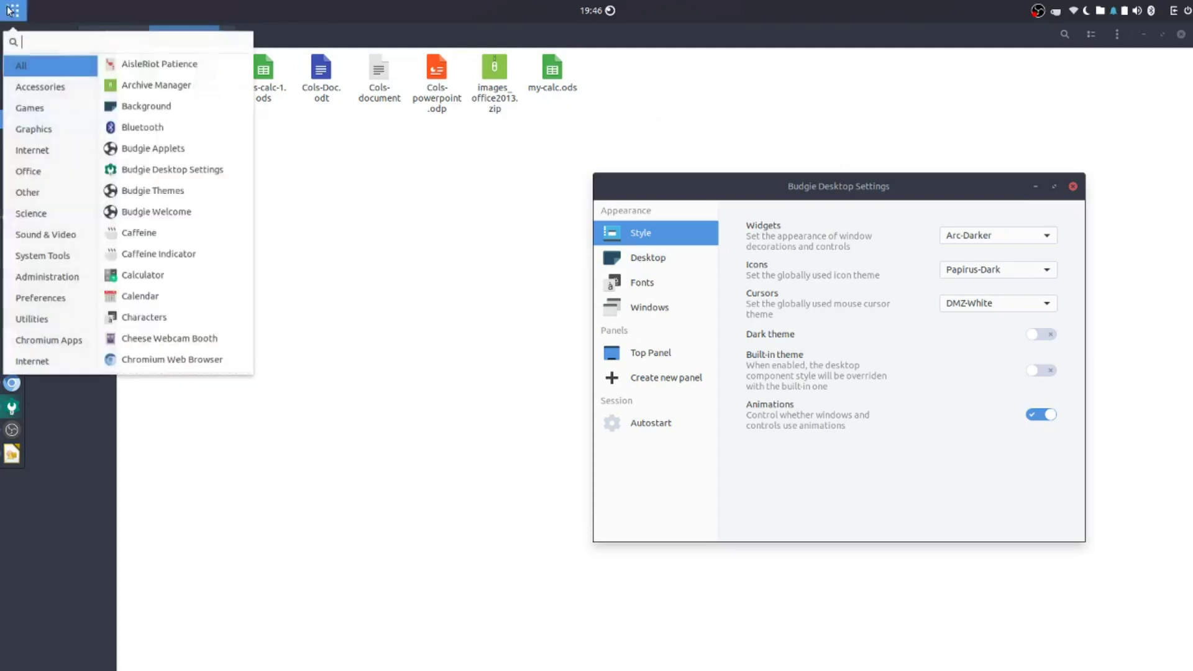
left_click(41, 173)
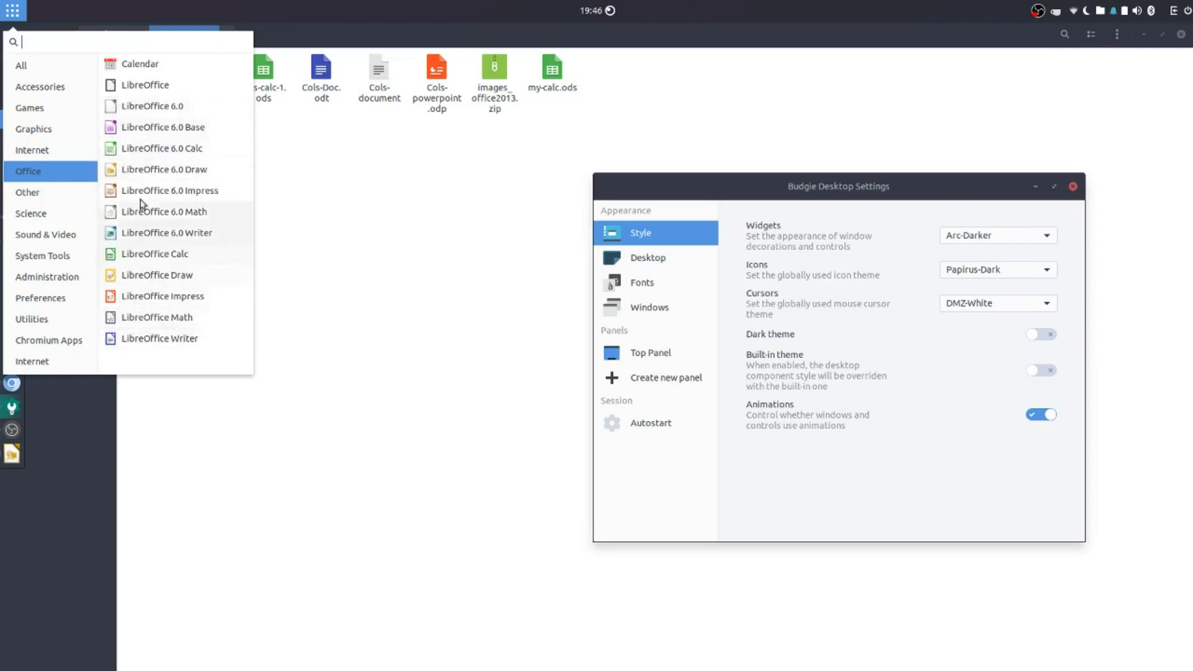
left_click(11, 17)
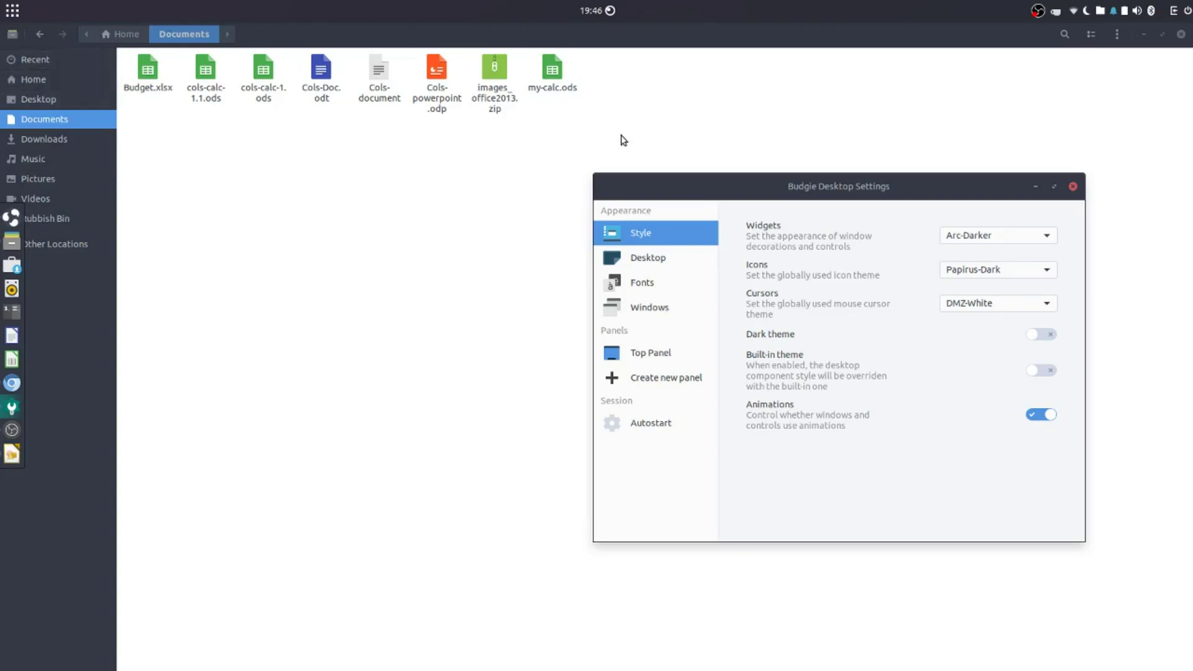
Switch the Budgie icon theme from Papirus-Dark to Pocillo and minimize the settings window
left_click(1040, 271)
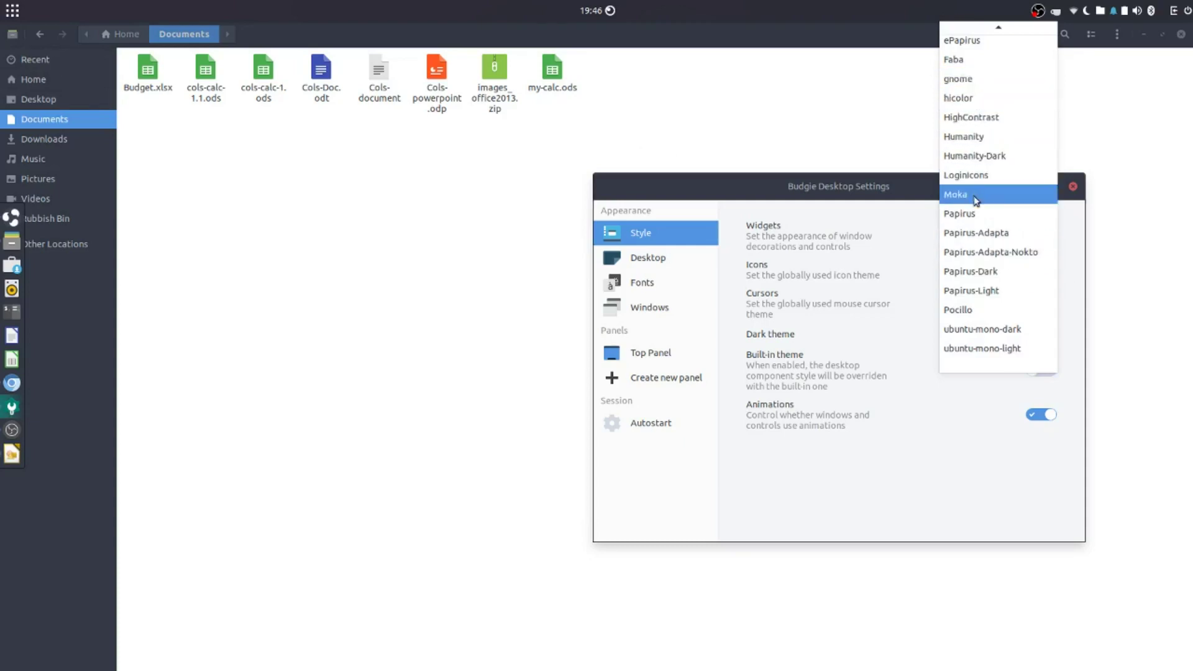
left_click(975, 309)
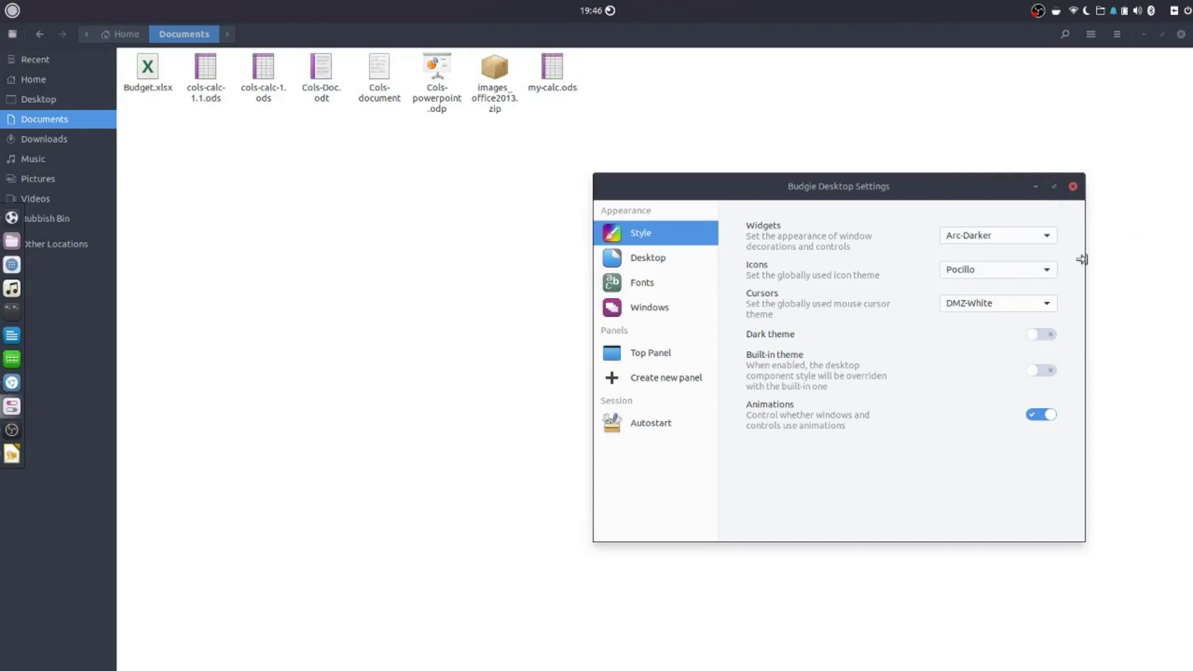
left_click(1008, 270)
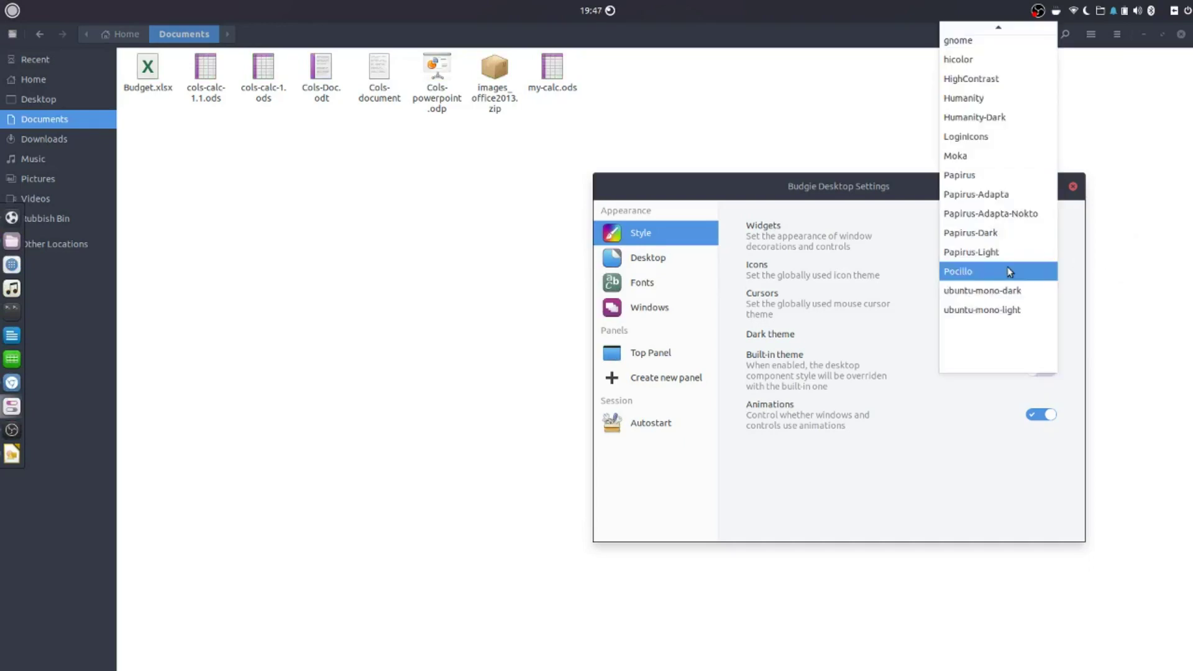
left_click(1008, 271)
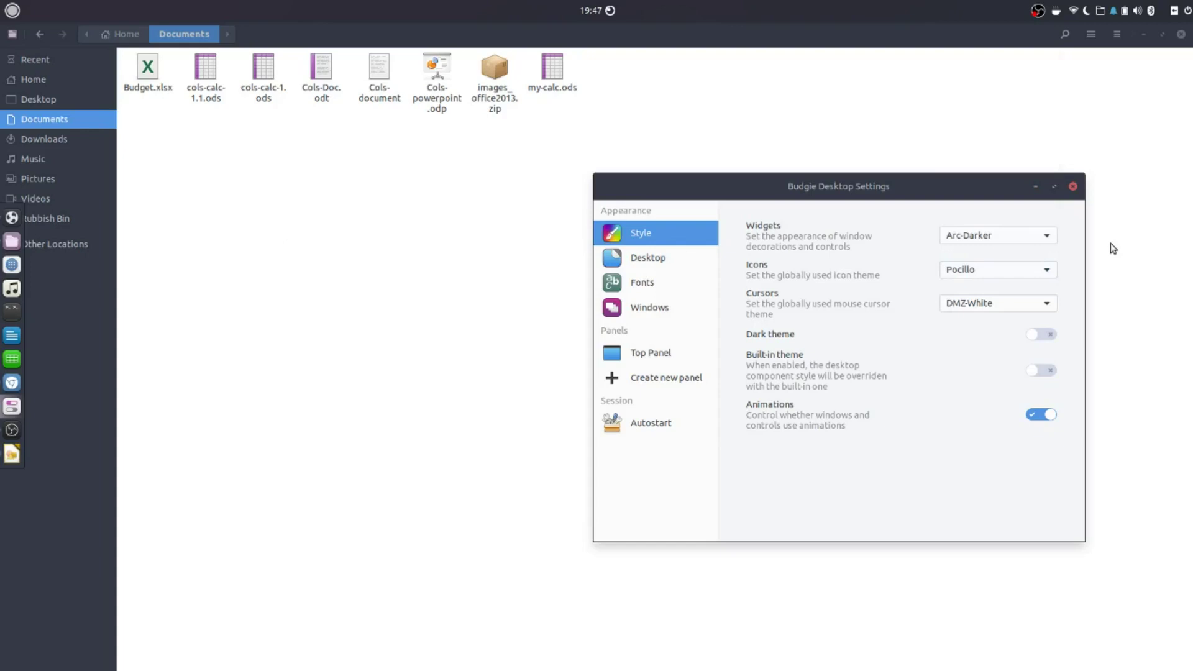
left_click(1036, 186)
left_click(1143, 34)
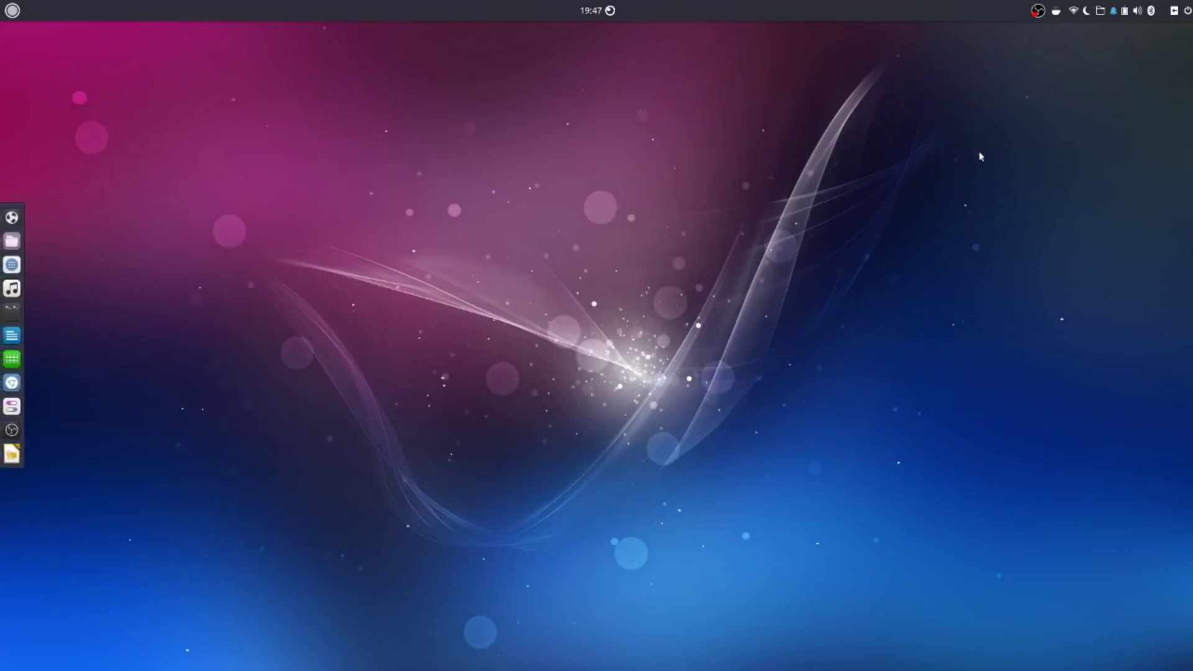
left_click(12, 11)
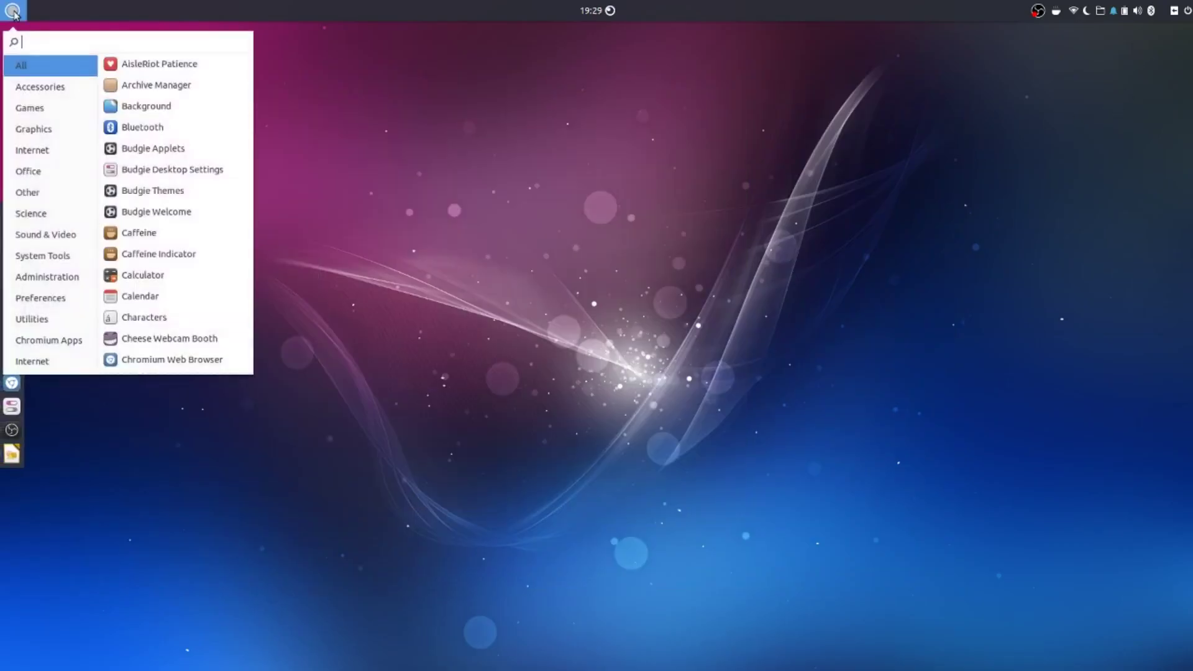
left_click(14, 189)
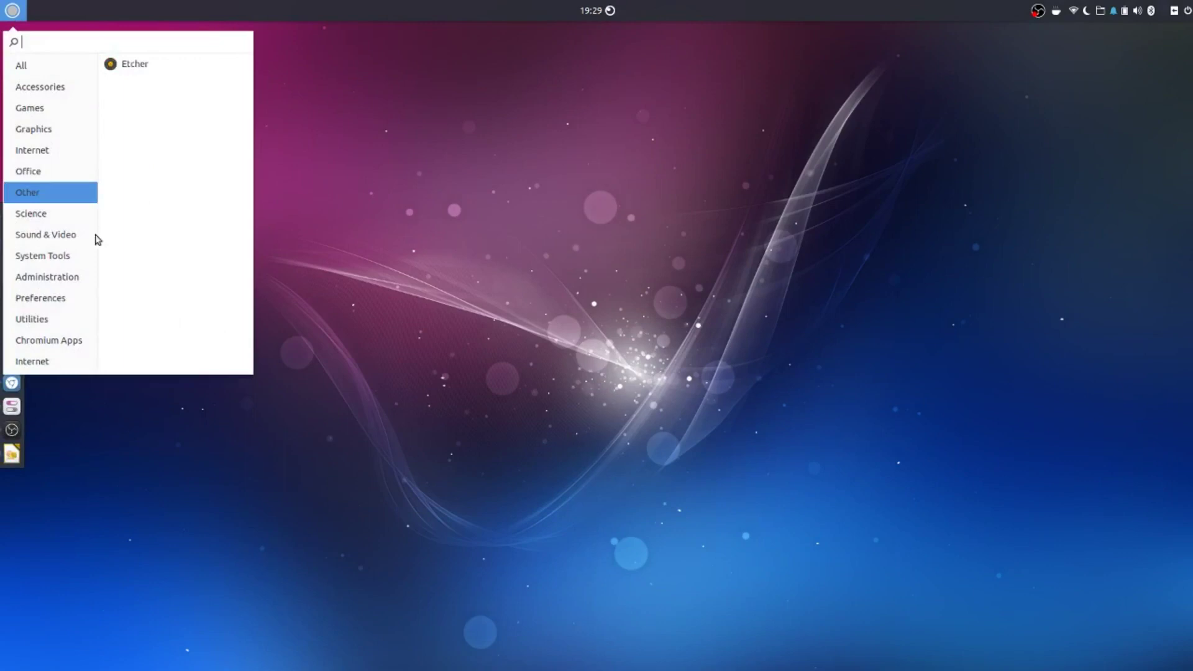
left_click(31, 174)
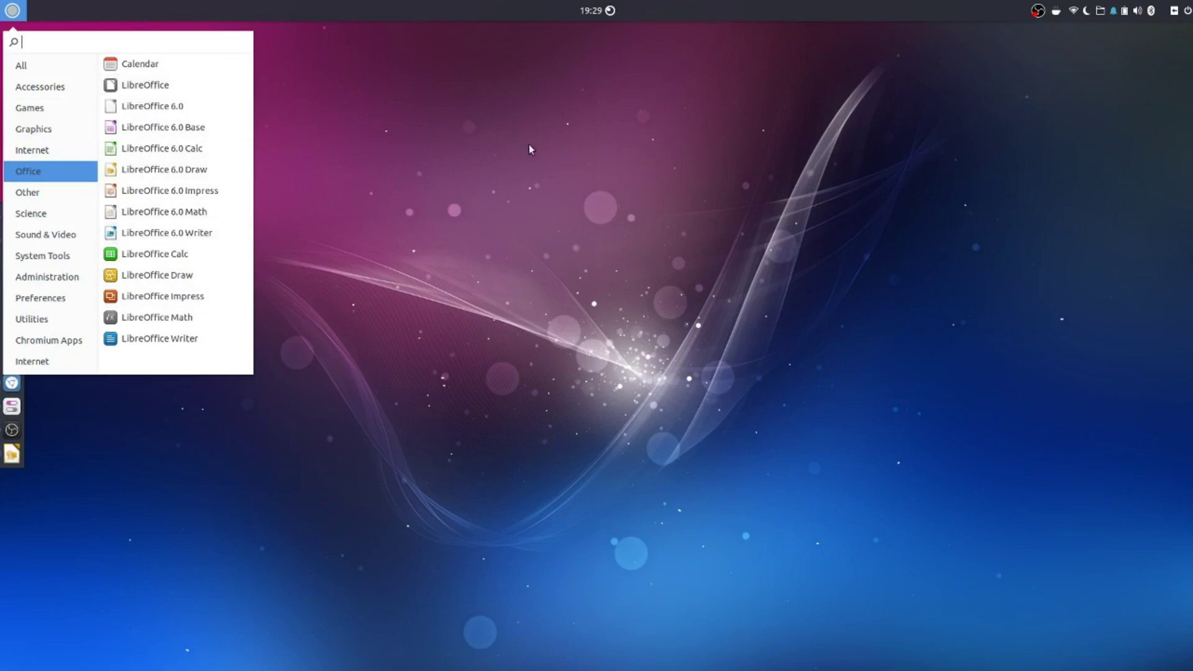
key("Escape")
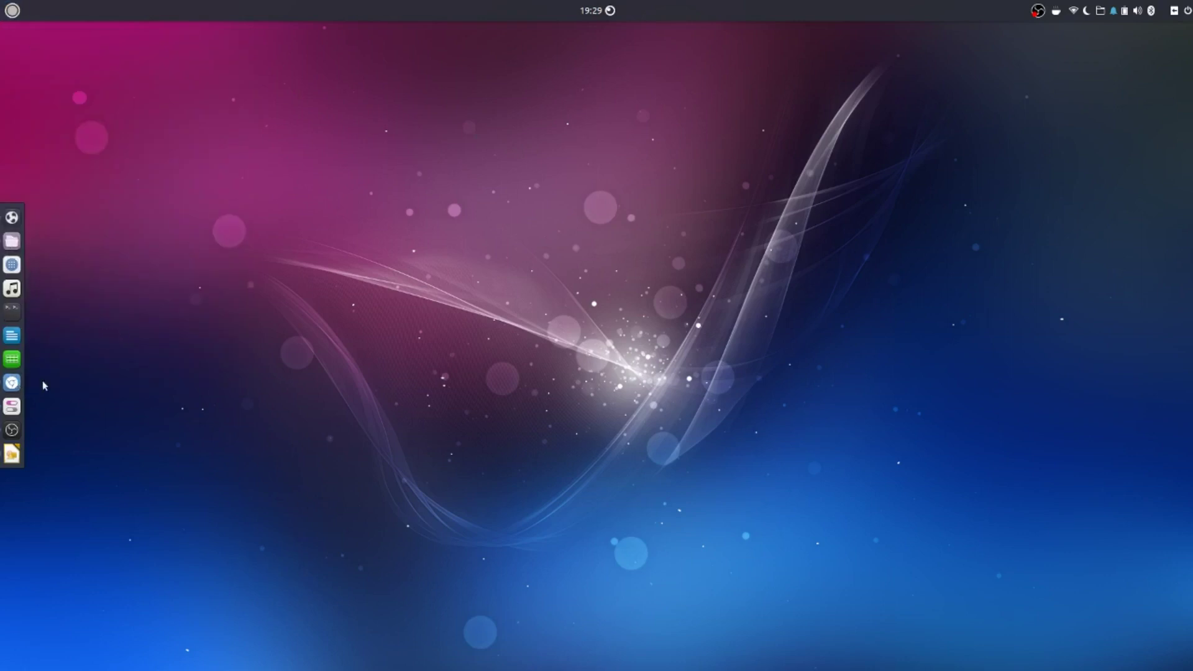
Bring Chromium forward and scroll through the Ubuntu Budgie blog post
left_click(9, 387)
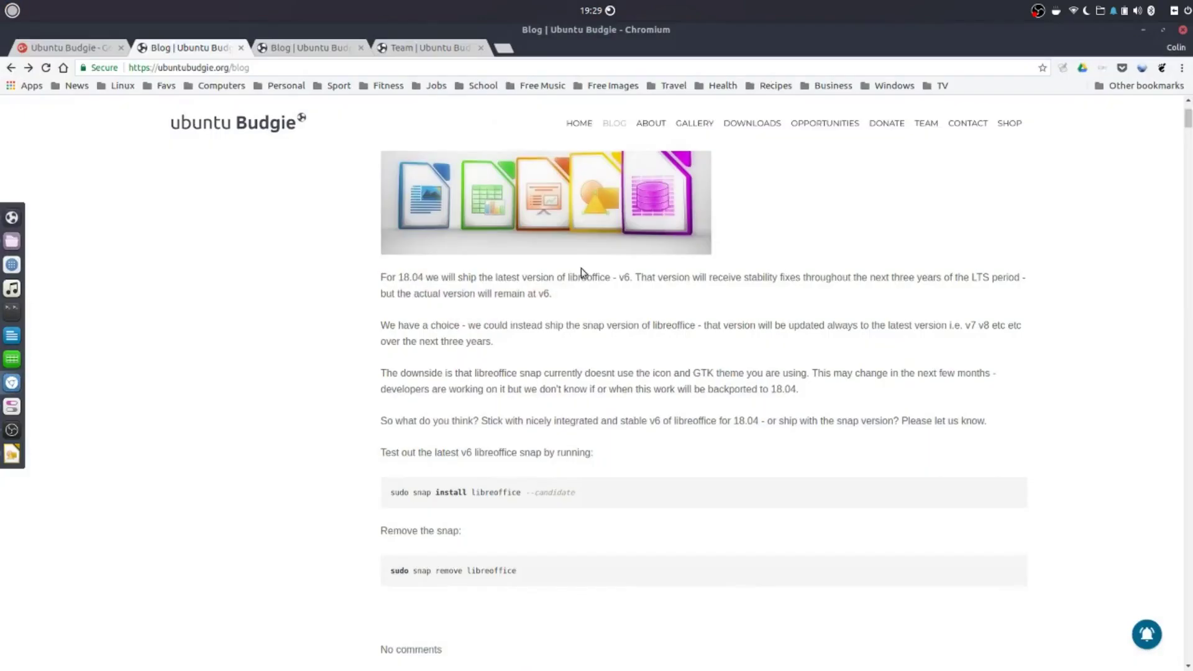
scroll(569, 271, "down", 2)
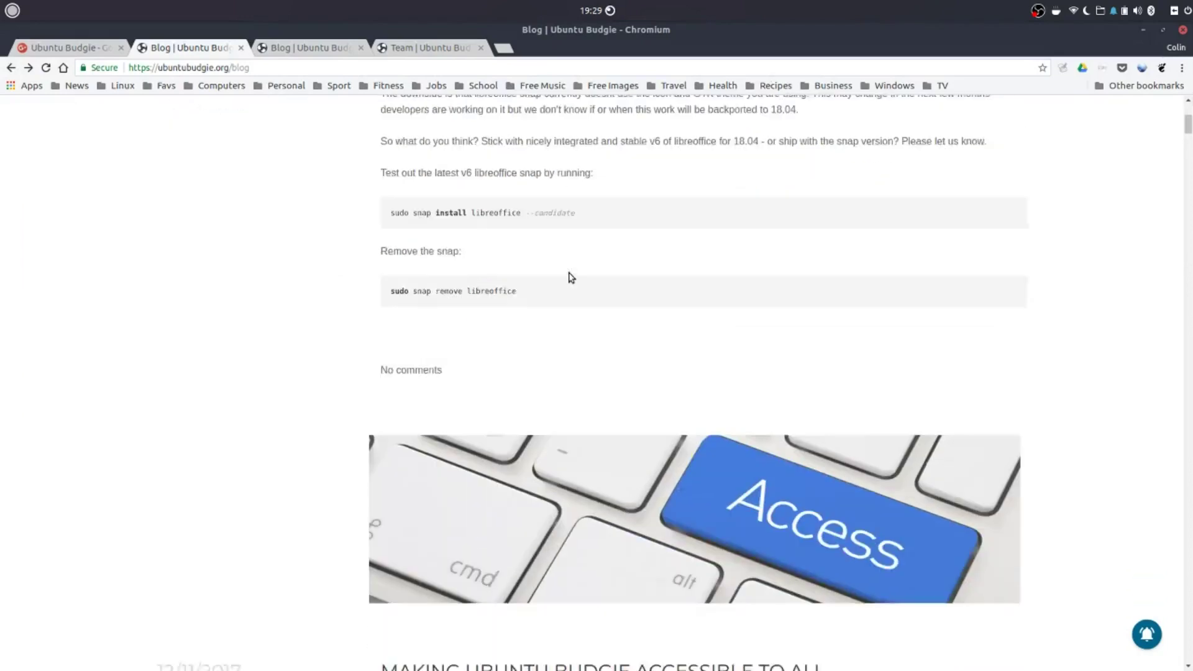
scroll(568, 274, "up", 3)
scroll(573, 282, "down", 1)
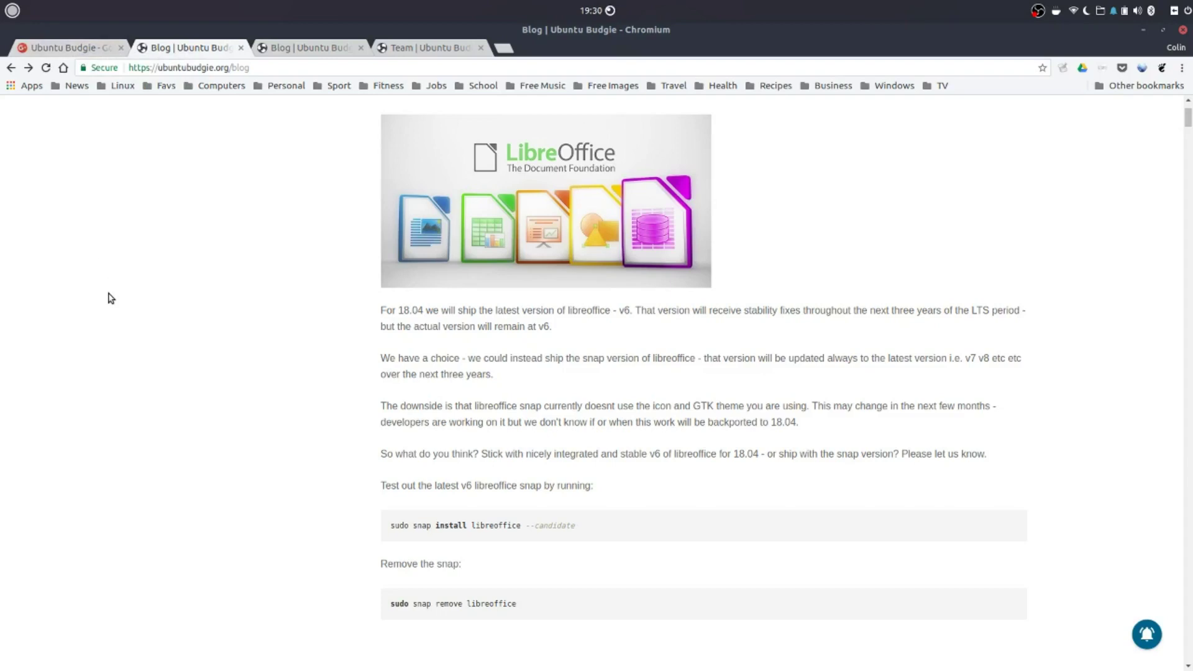
Move to the next blog post tab and highlight the opening words of its RANDOM section
key("ctrl+Tab")
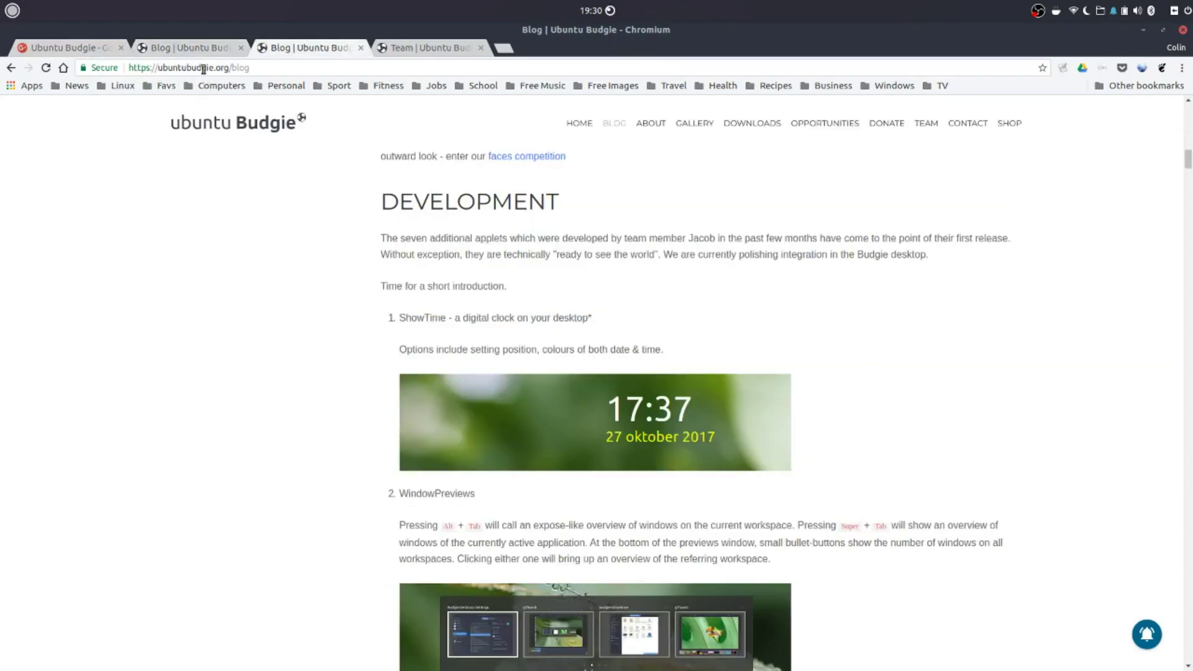
scroll(630, 207, "down", 6)
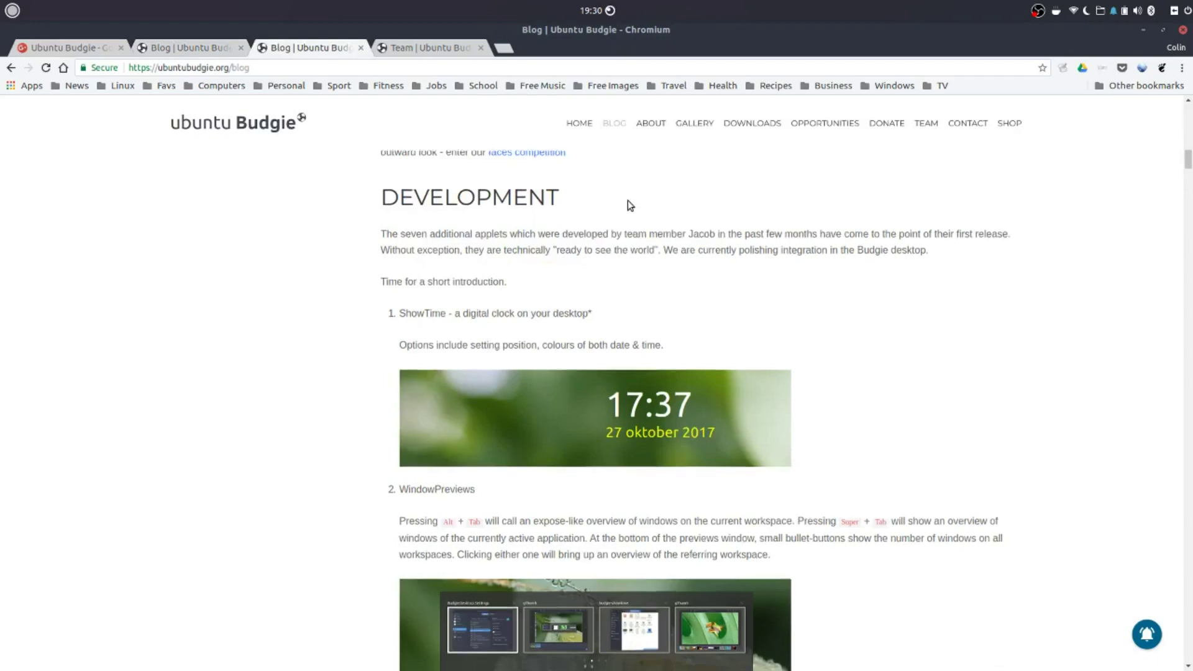
scroll(630, 207, "down", 15)
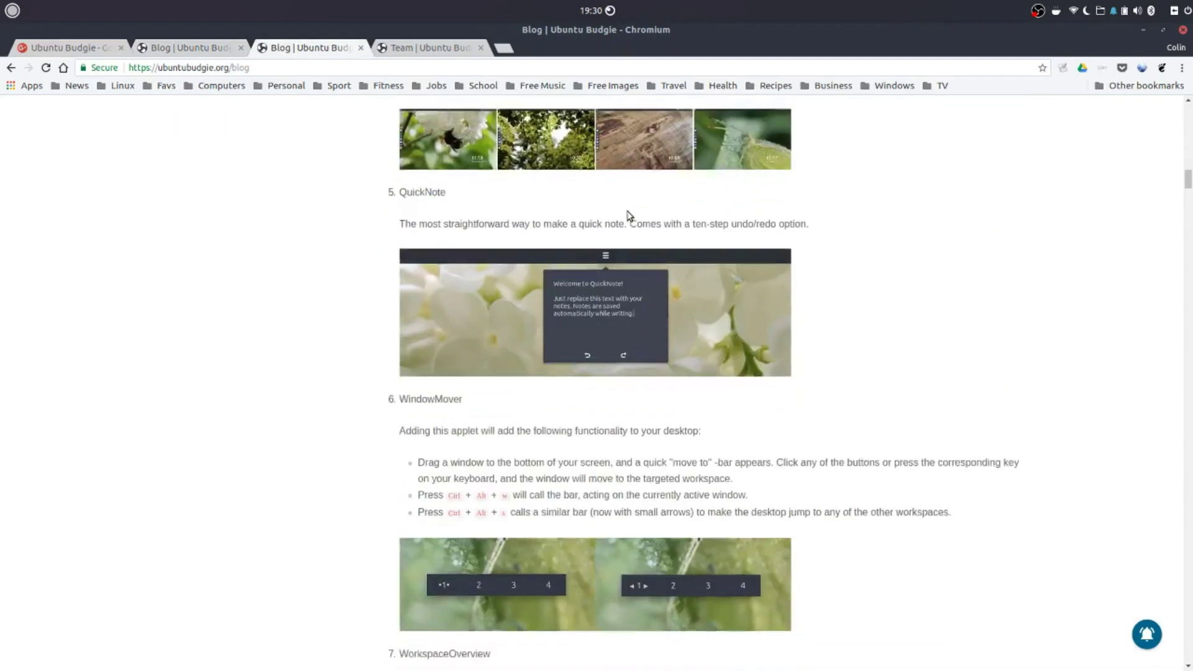
scroll(625, 219, "down", 5)
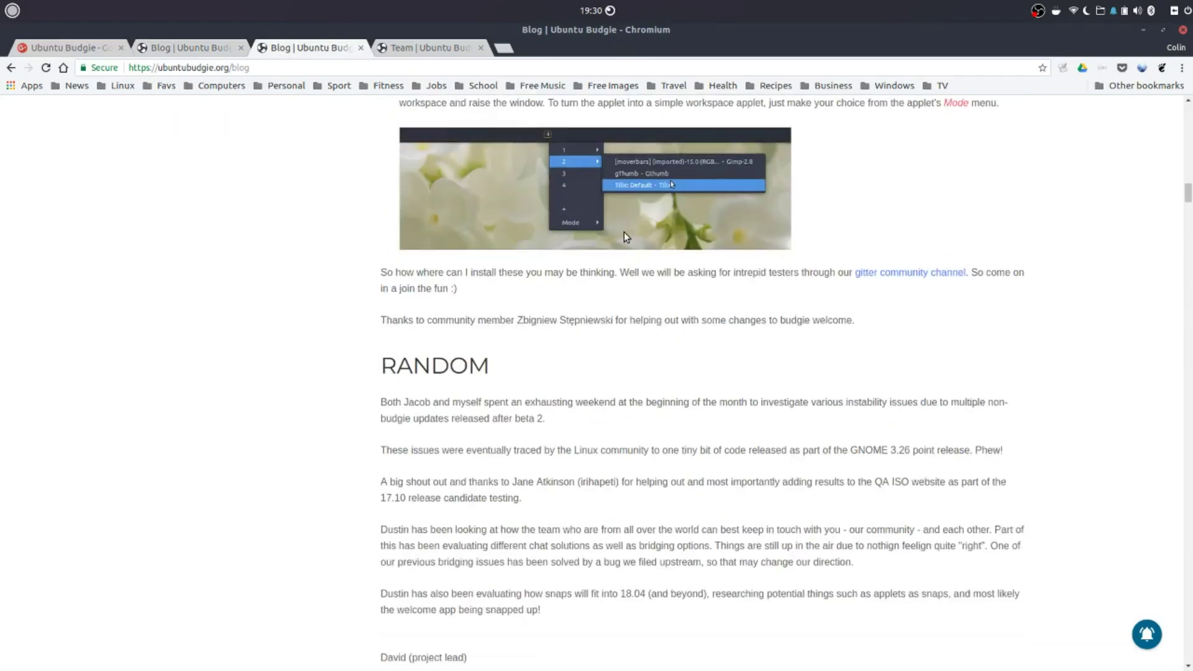
scroll(625, 238, "down", 1)
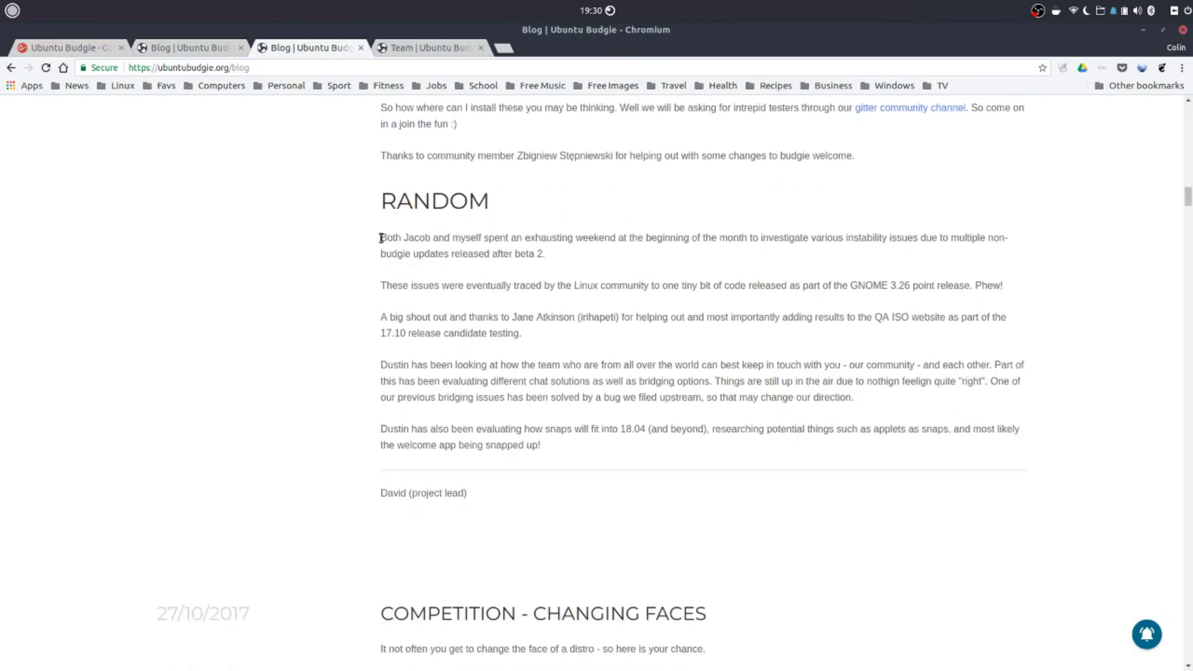
left_click_drag(381, 238, 430, 242)
Scroll through the Ubuntu Budgie Team tab, then return to the Ubuntu Budgie Google+ tab
key("ctrl+Tab")
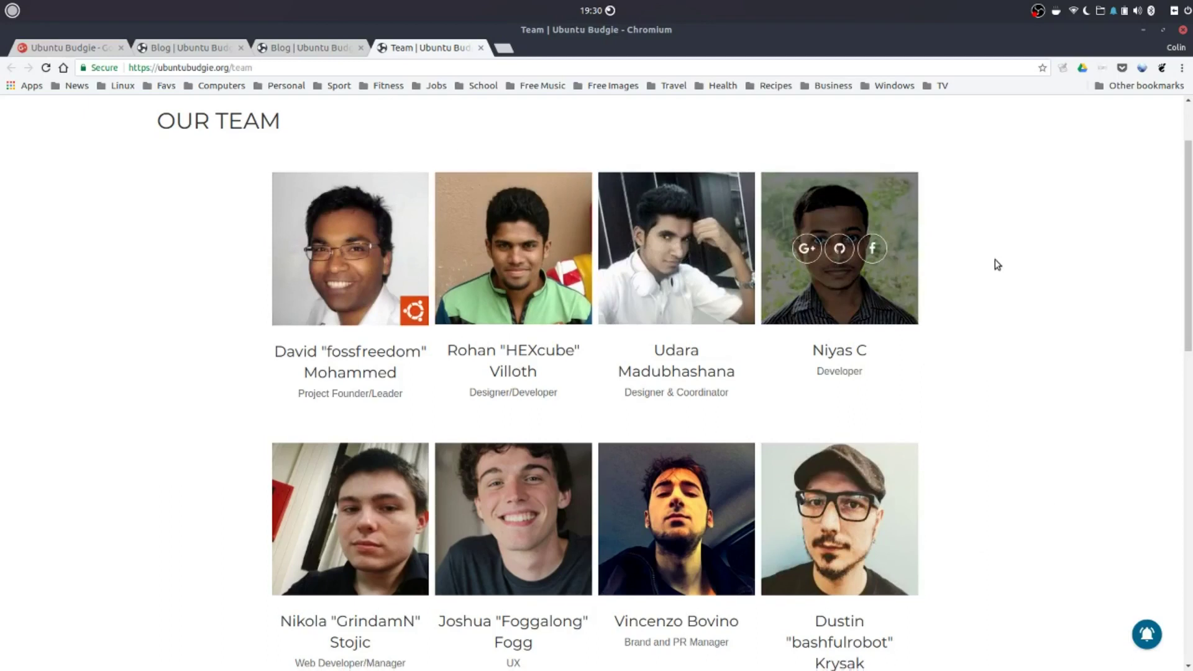
scroll(997, 265, "down", 3)
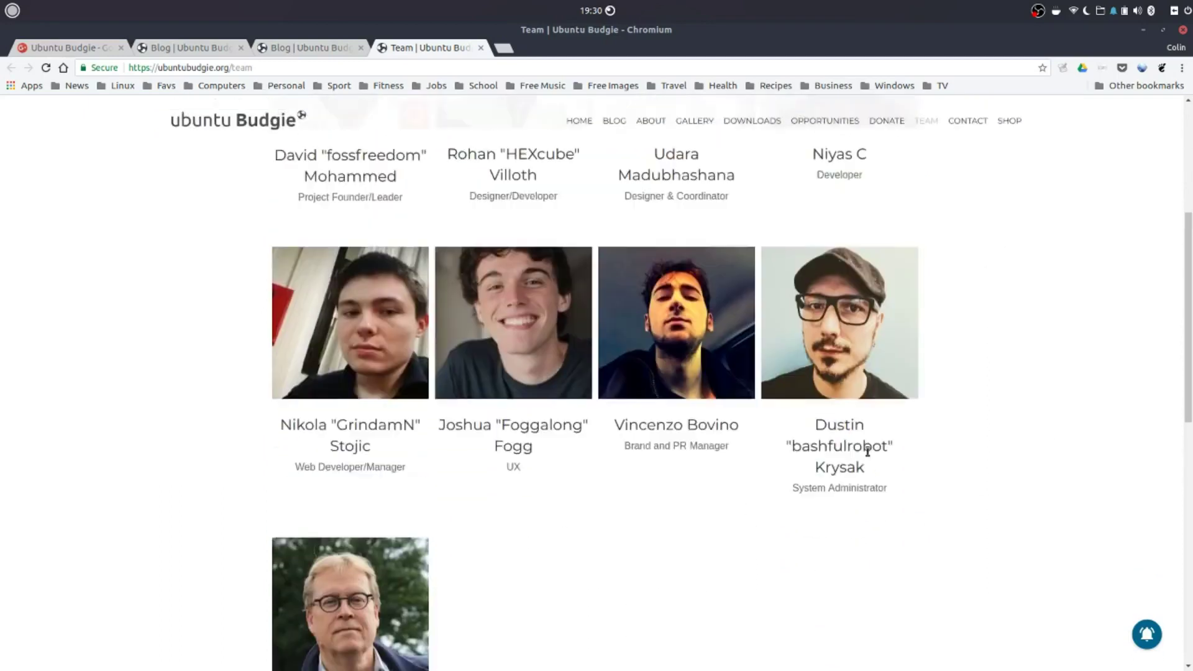
scroll(867, 451, "up", 4)
left_click(52, 48)
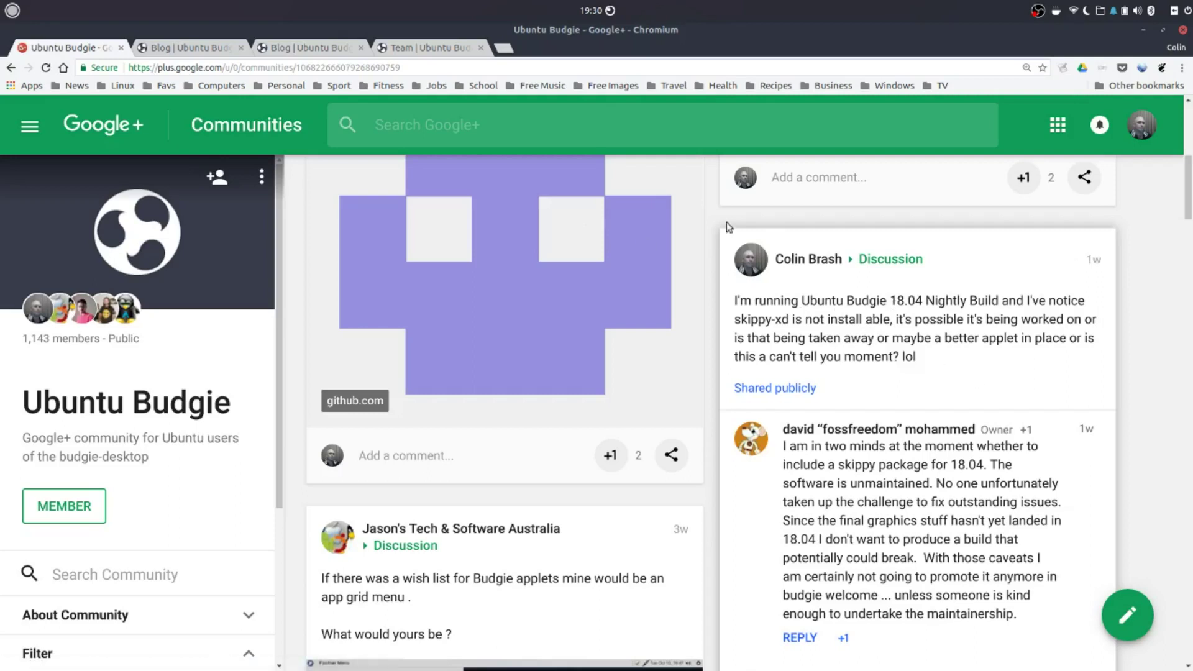
Minimize Chromium to reveal the bare Budgie desktop and dock
left_click(1142, 29)
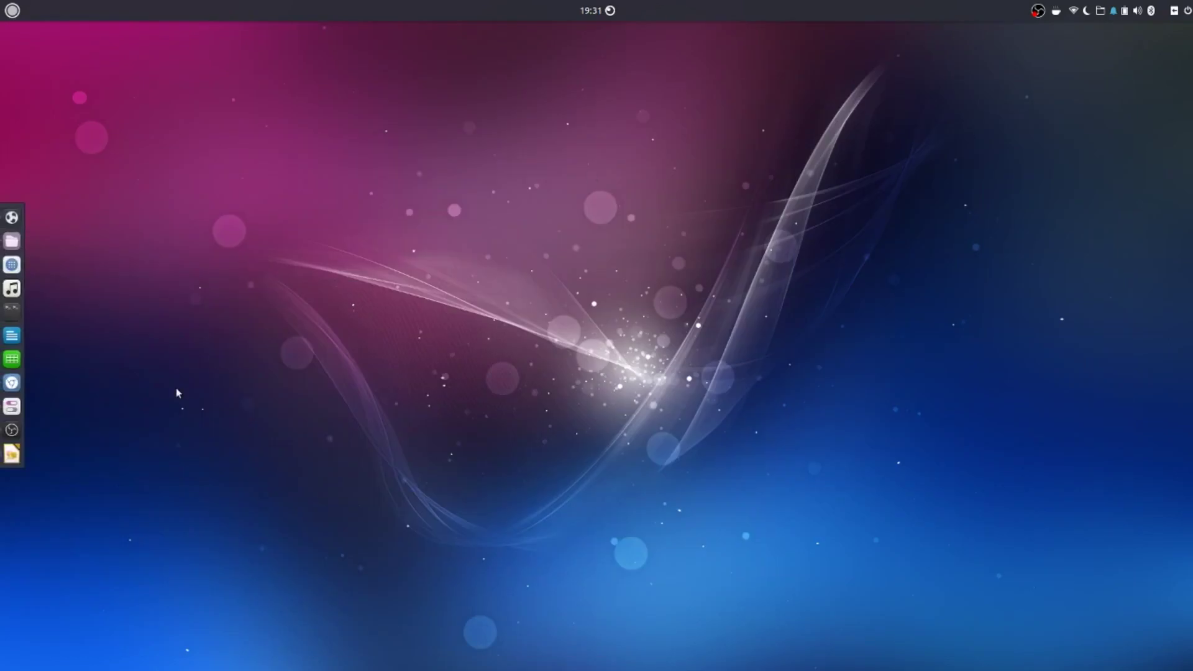